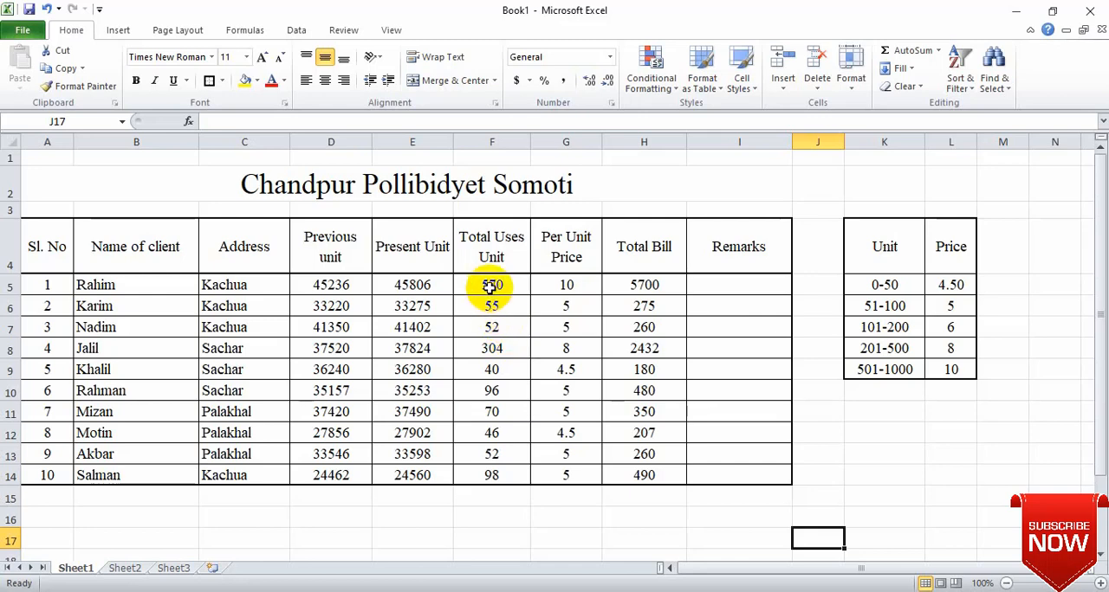
Step: Clear the contents of the Total Uses Unit, Per Unit Price and Total Bill cells, F5:H14
{"action": "left_click_drag", "start_coordinate": [491, 288], "coordinate": [647, 475]}
{"action": "key", "text": "Delete"}
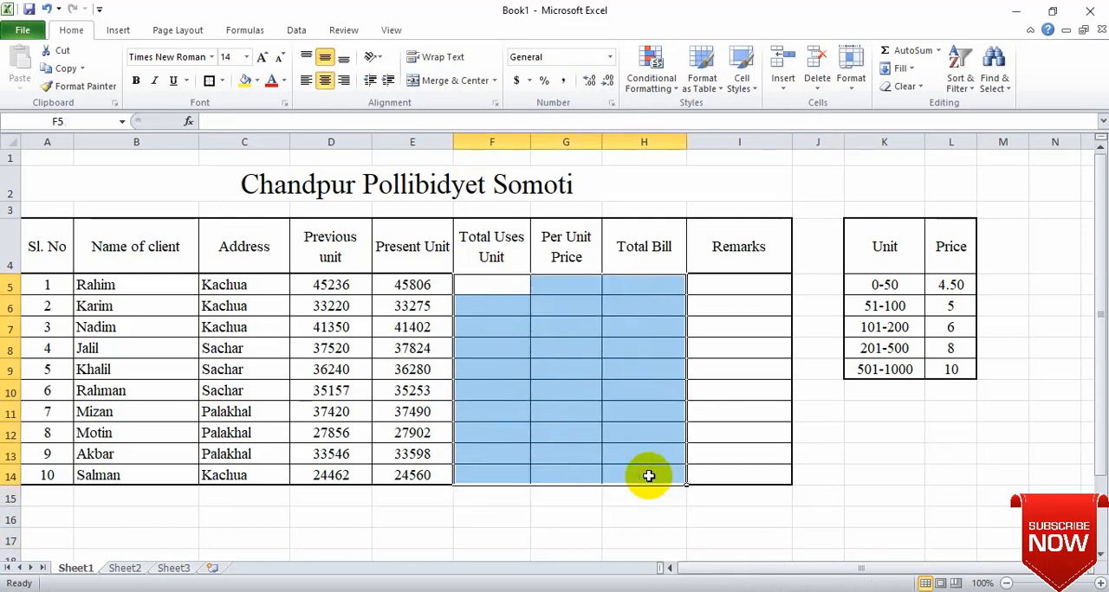
{"action": "left_click", "coordinate": [508, 333]}
Step: Enter =E5-D5 in F5 to calculate the first client's total used units from the present and previous readings
{"action": "left_click", "coordinate": [501, 289]}
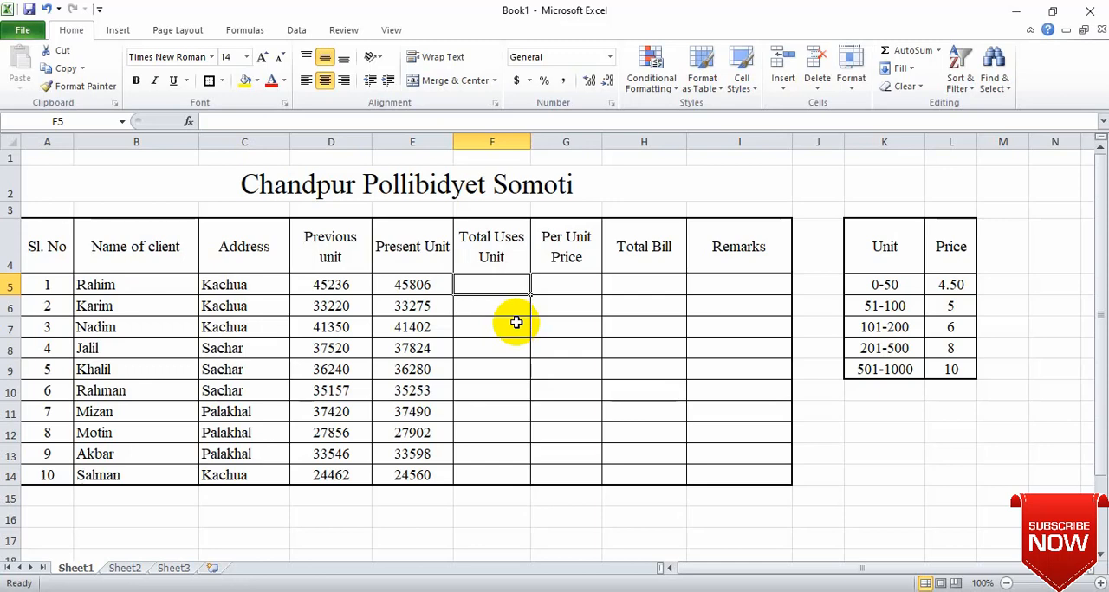
{"action": "type", "text": "="}
{"action": "left_click", "coordinate": [420, 285]}
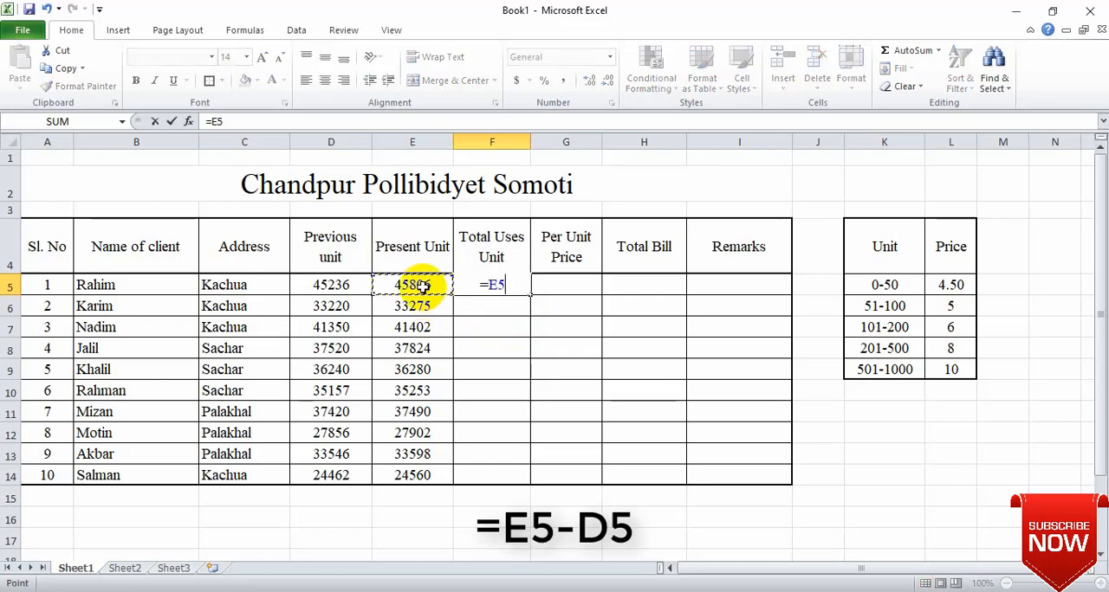
{"action": "type", "text": "-"}
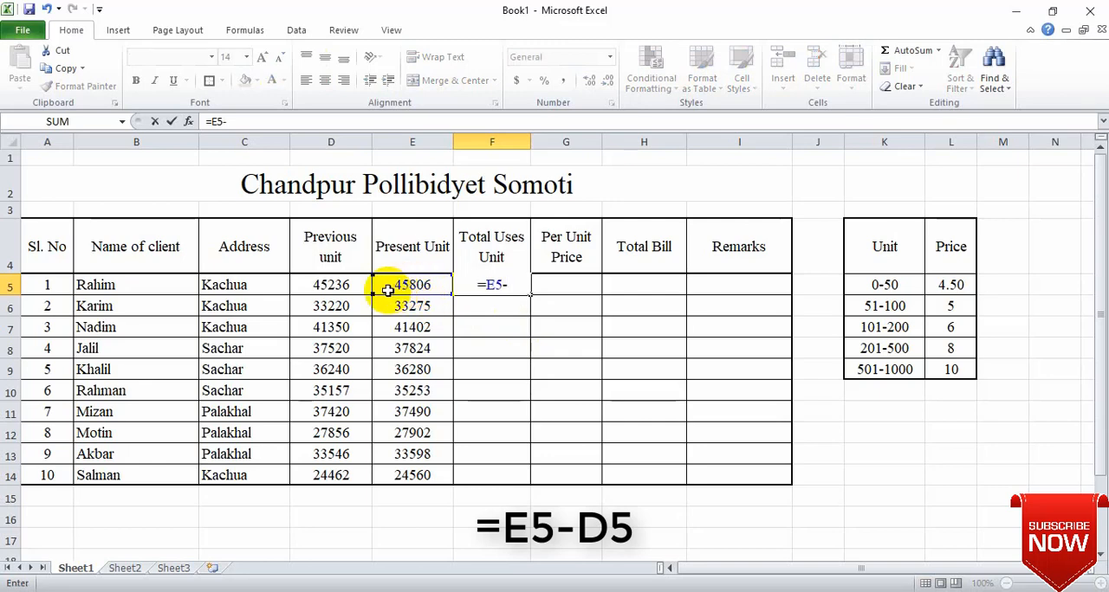
{"action": "left_click", "coordinate": [334, 285]}
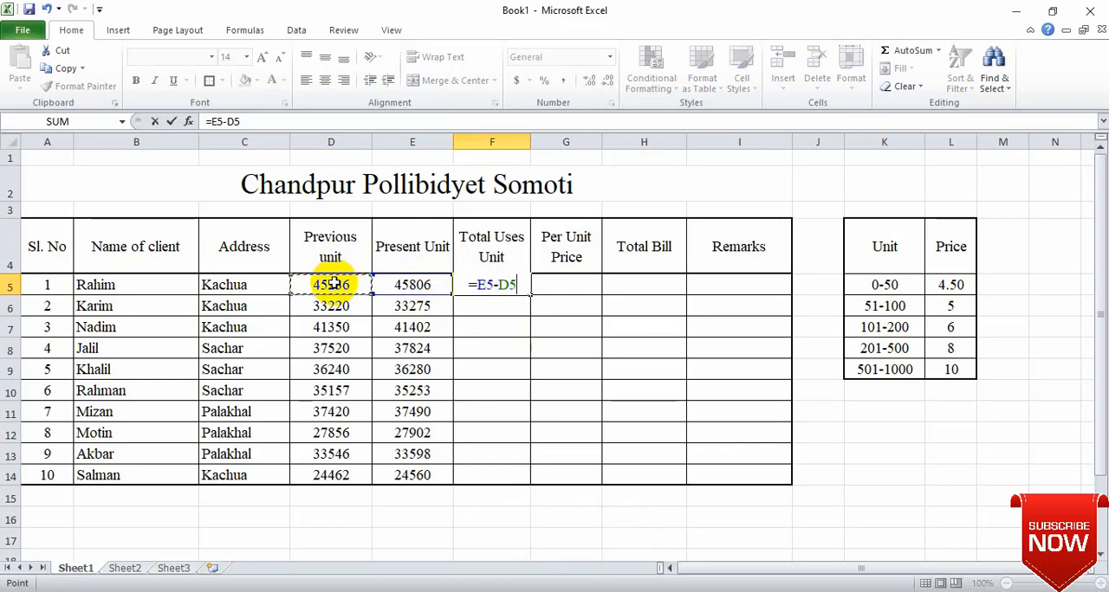
{"action": "key", "text": "Return"}
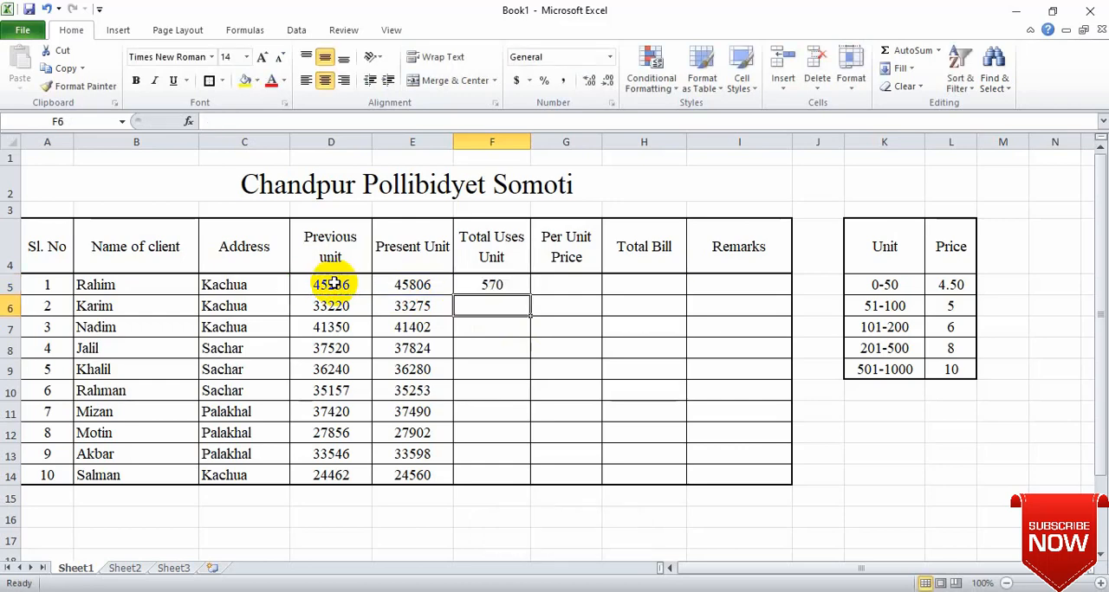
Step: Fill the F5 formula down the Total Uses Unit column through F14
{"action": "left_click", "coordinate": [514, 288]}
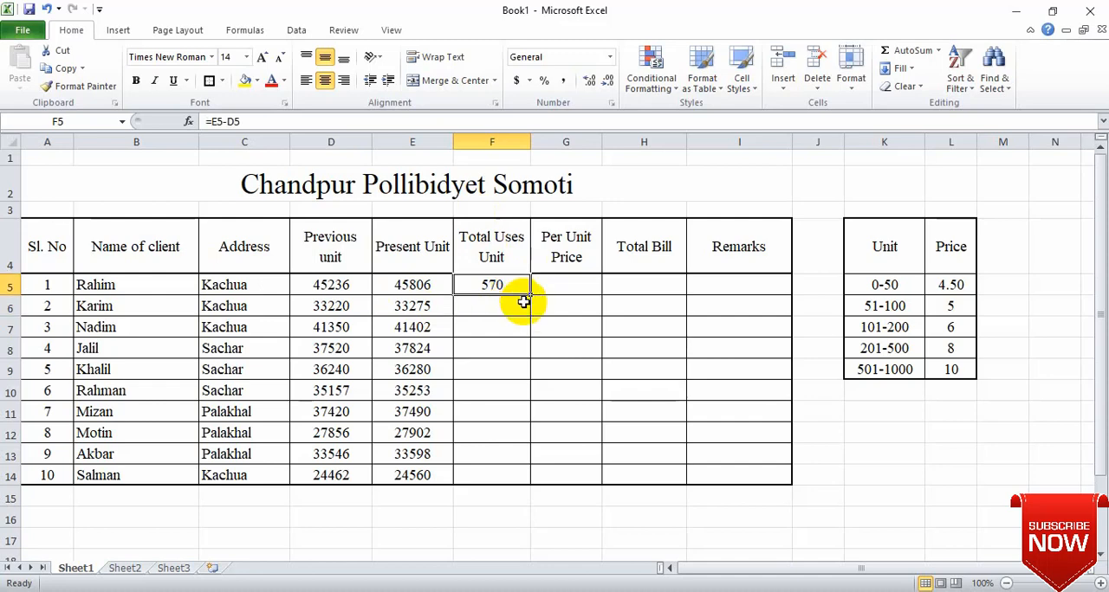
{"action": "left_click_drag", "start_coordinate": [531, 295], "coordinate": [549, 479]}
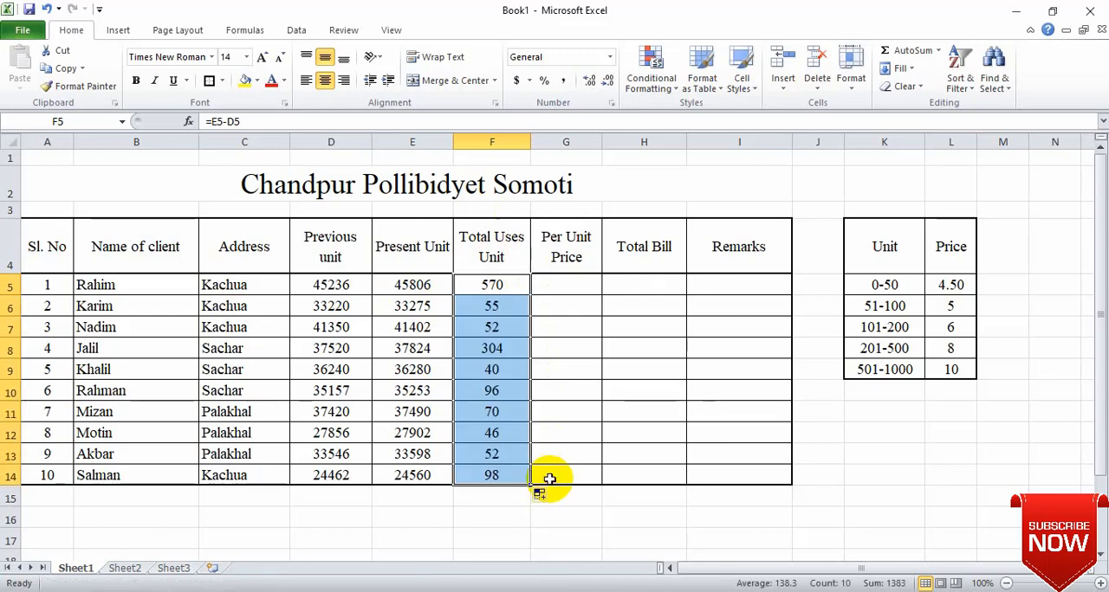
{"action": "left_click", "coordinate": [497, 329]}
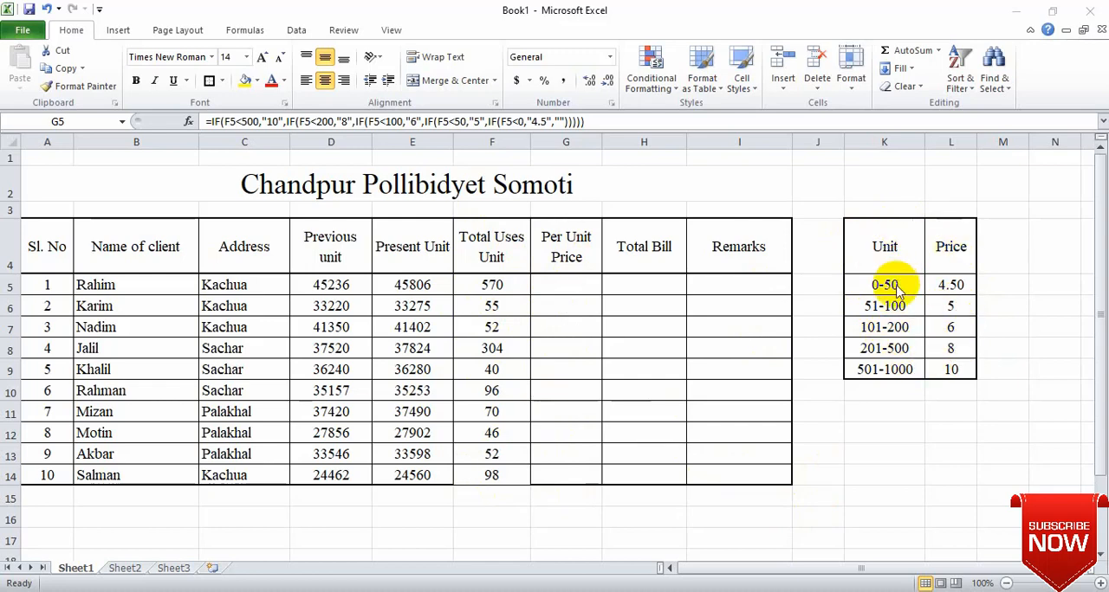
Step: Start a new IF formula in Per Unit Price cell G5 that returns "10" when F5>500
{"action": "left_click", "coordinate": [555, 284]}
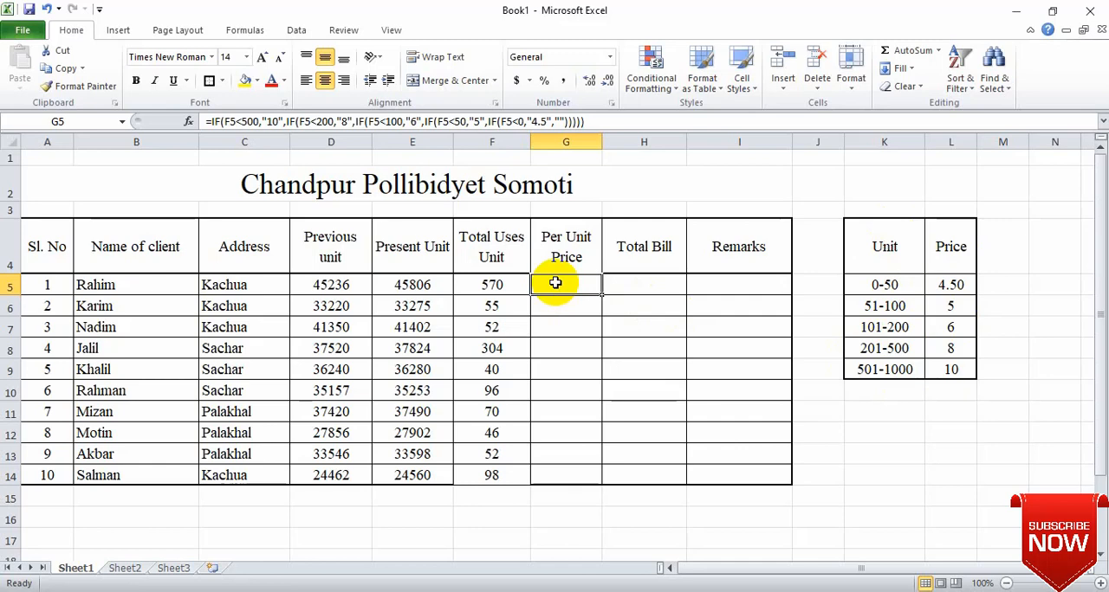
{"action": "type", "text": "="}
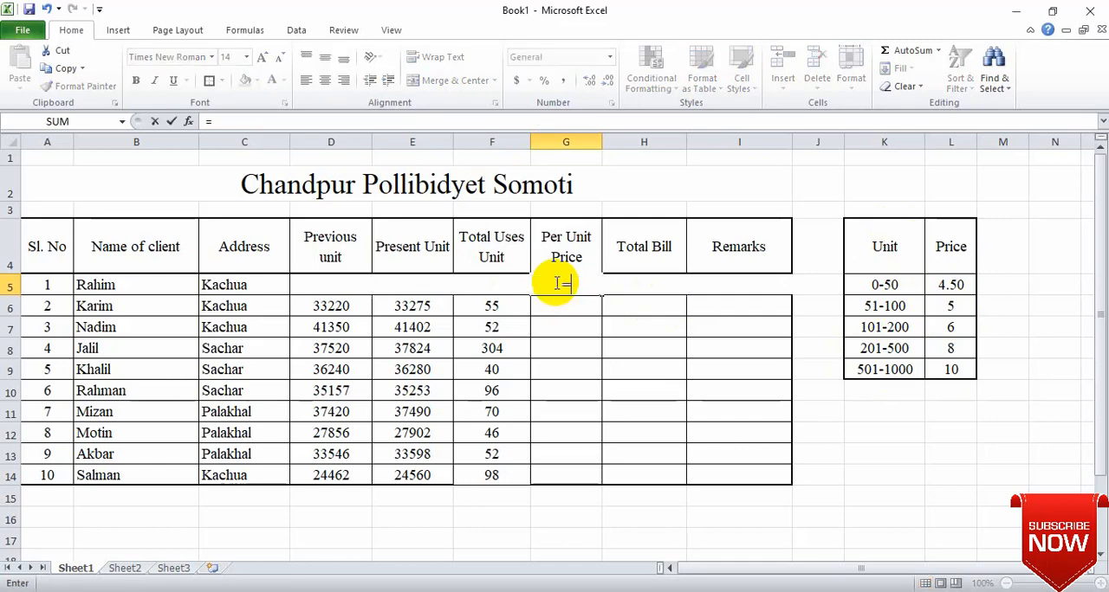
{"action": "type", "text": "if("}
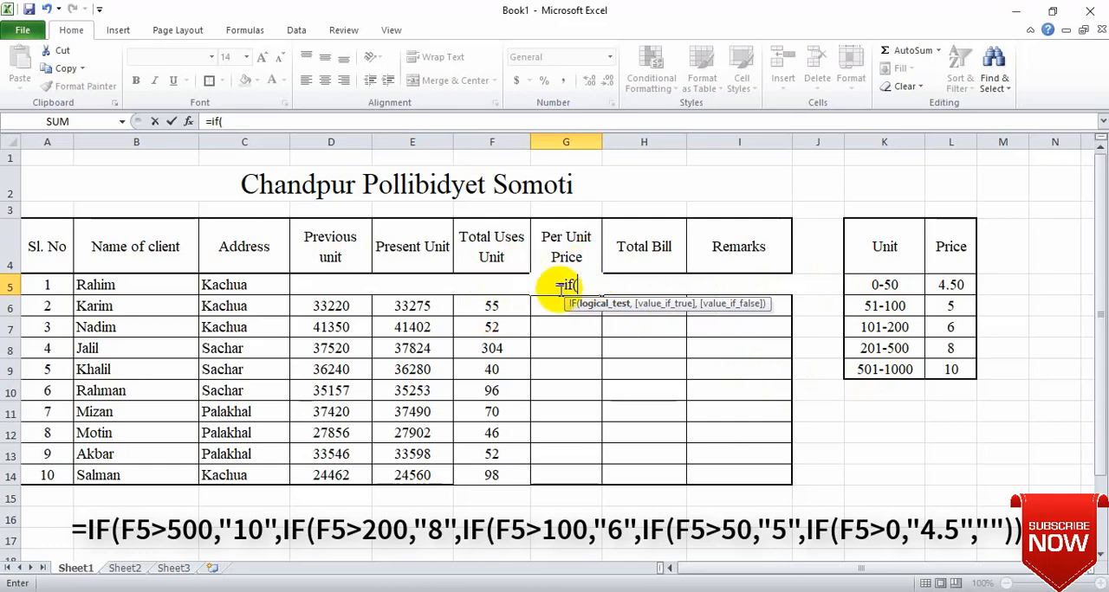
{"action": "type", "text": "f5"}
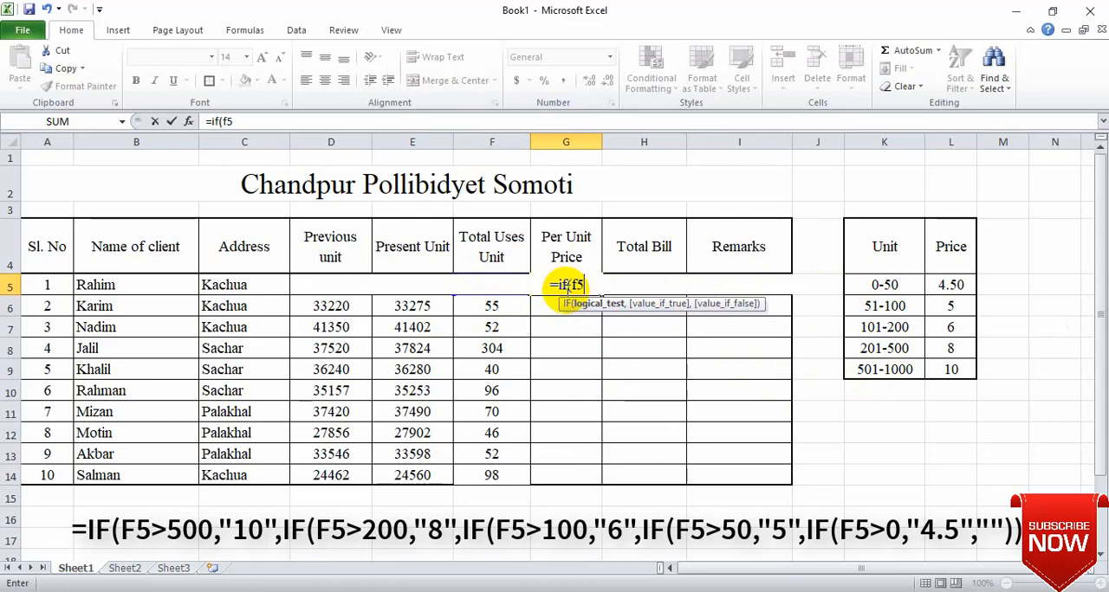
{"action": "type", "text": ">"}
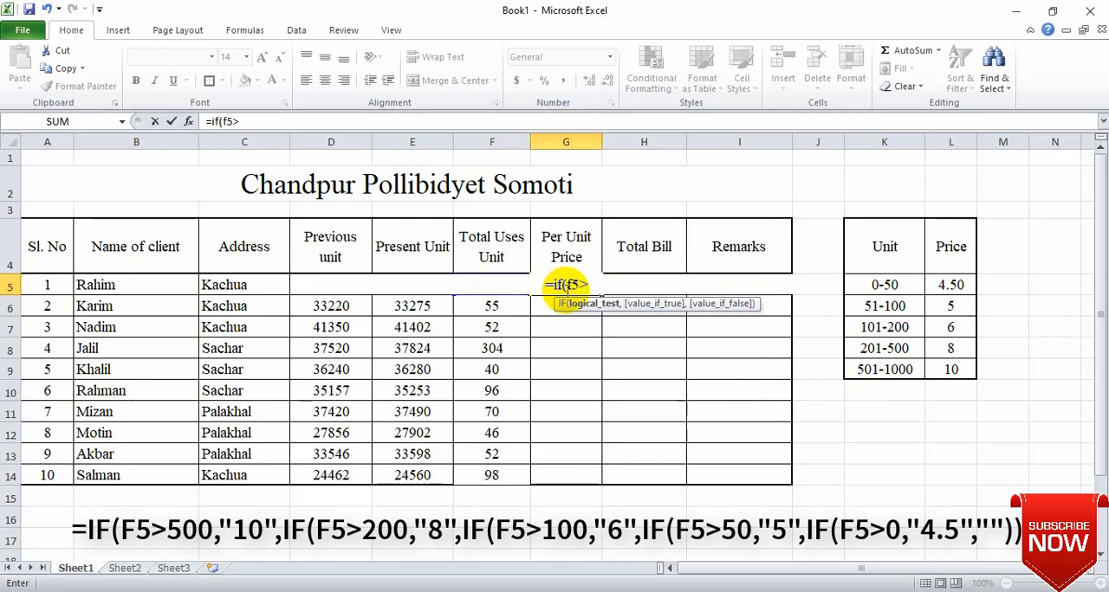
{"action": "type", "text": "500,"}
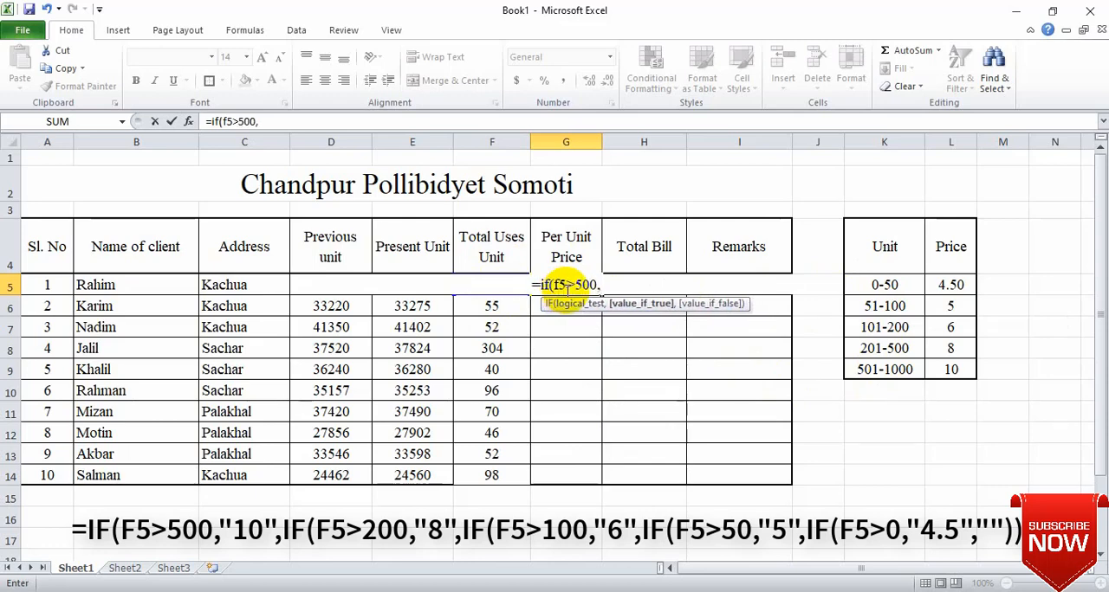
{"action": "type", "text": "\""}
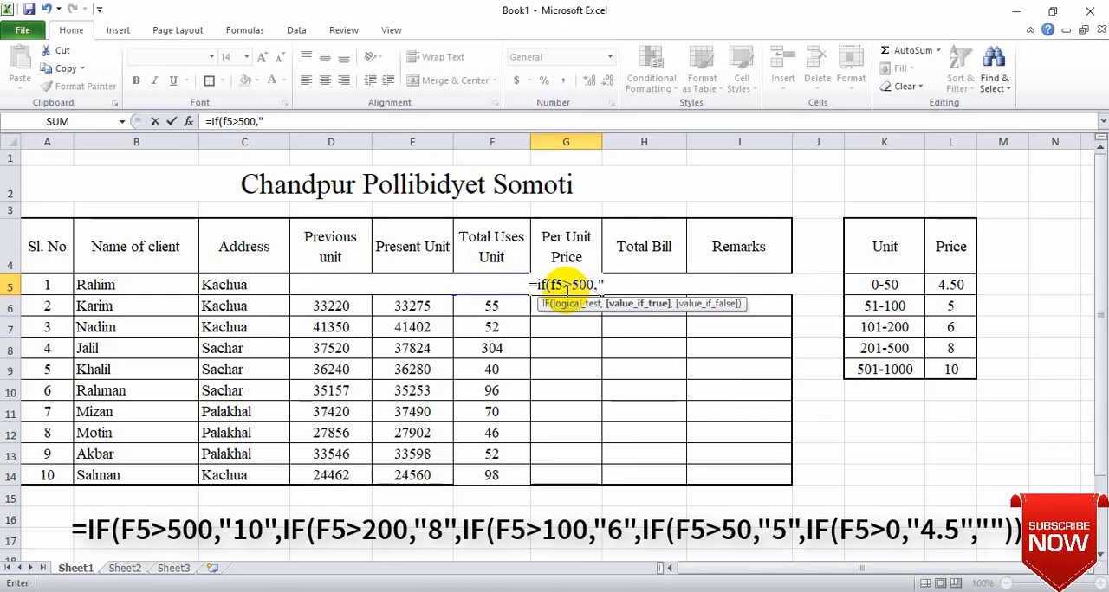
{"action": "type", "text": "101"}
{"action": "key", "text": "BackSpace"}
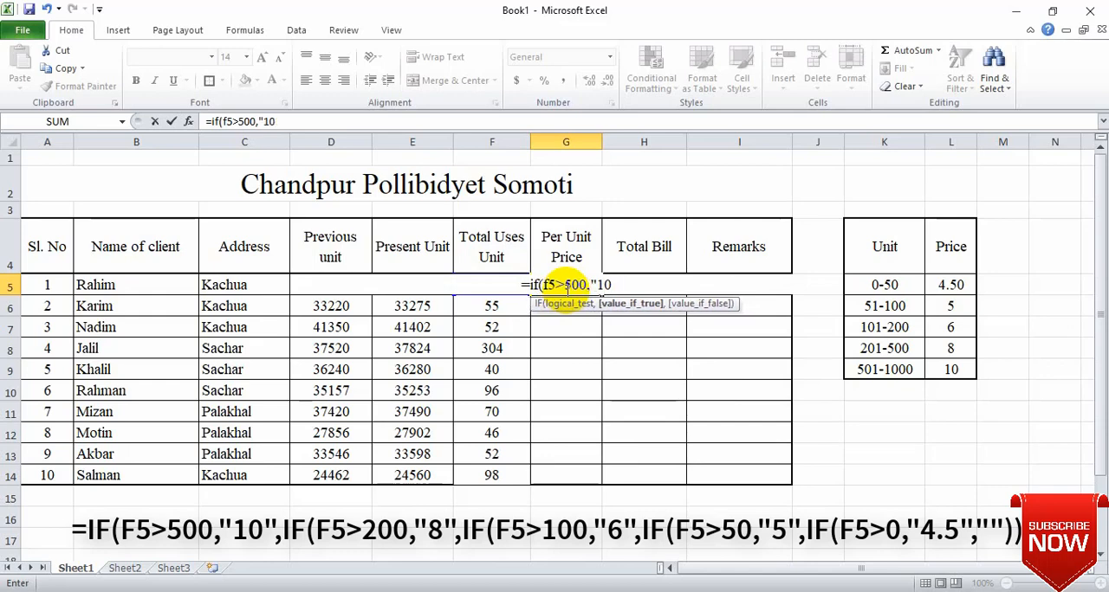
{"action": "type", "text": "\","}
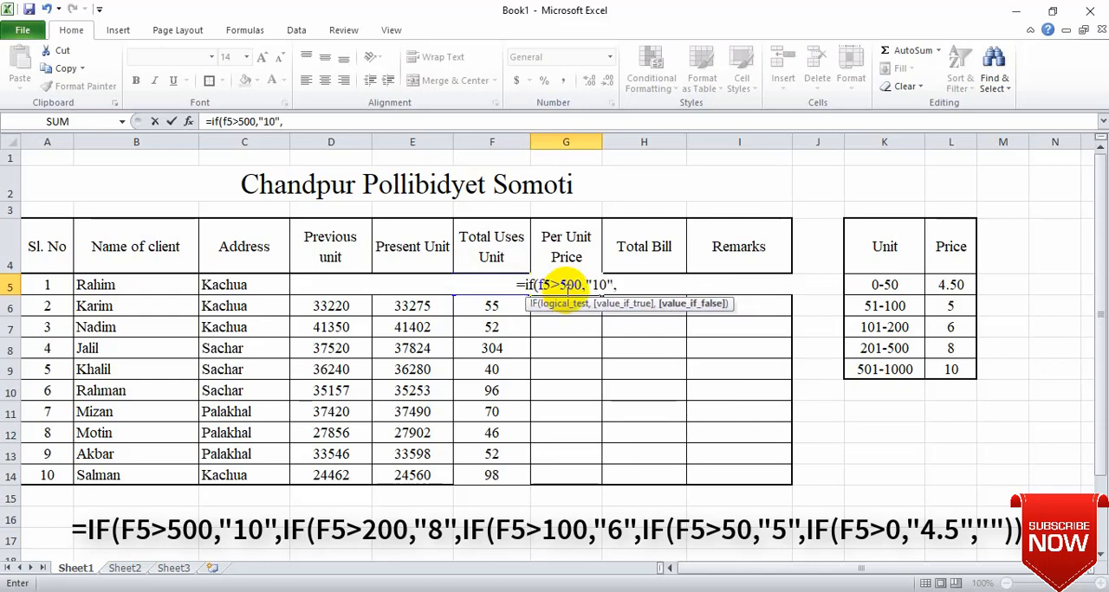
{"action": "type", "text": "if("}
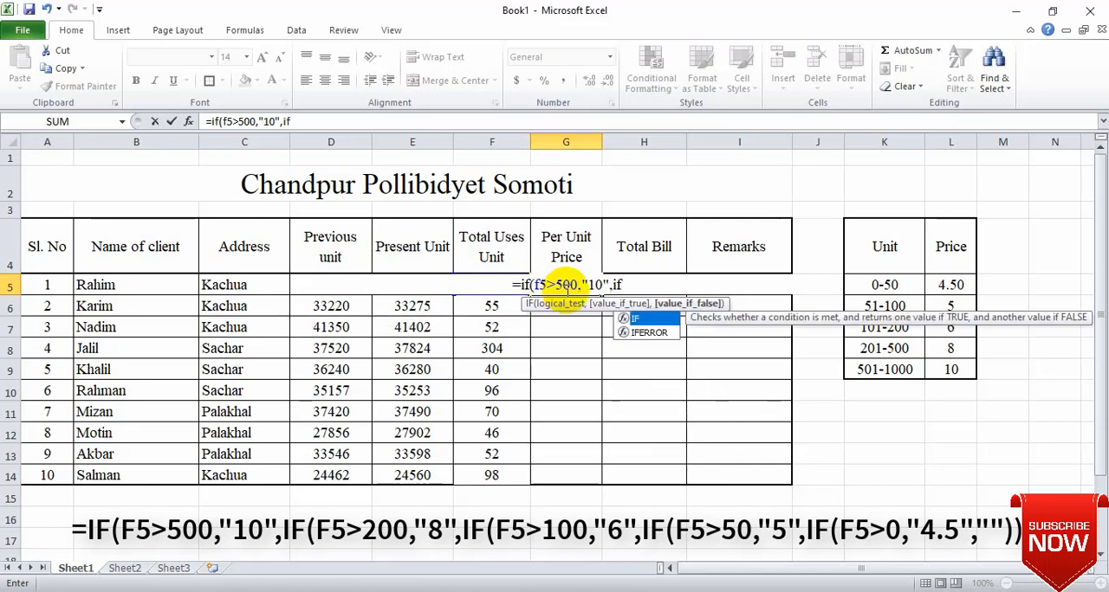
{"action": "type", "text": "f5"}
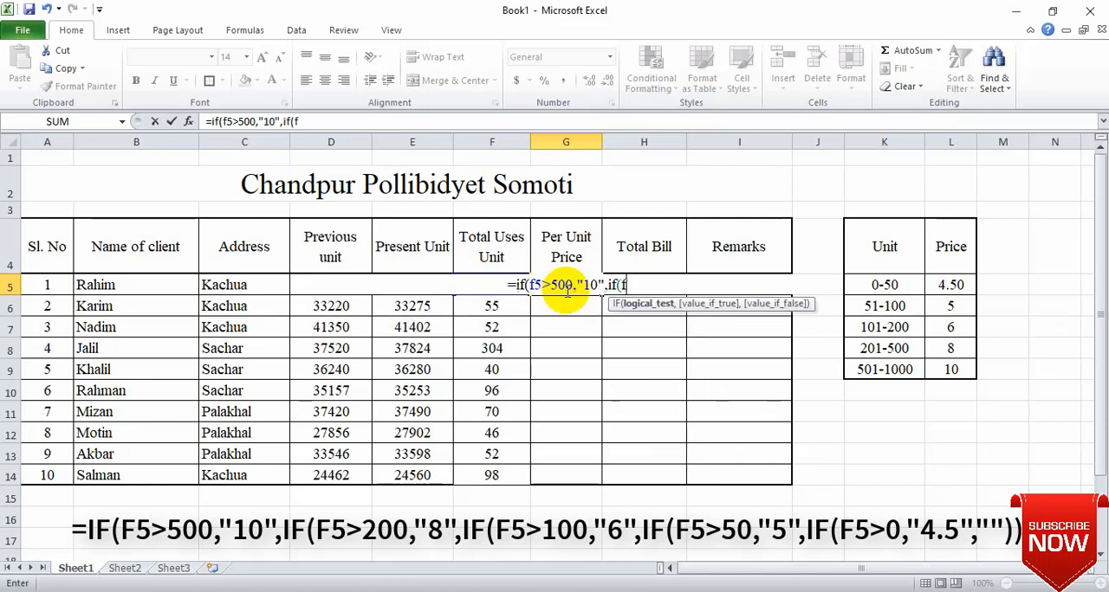
{"action": "type", "text": ">"}
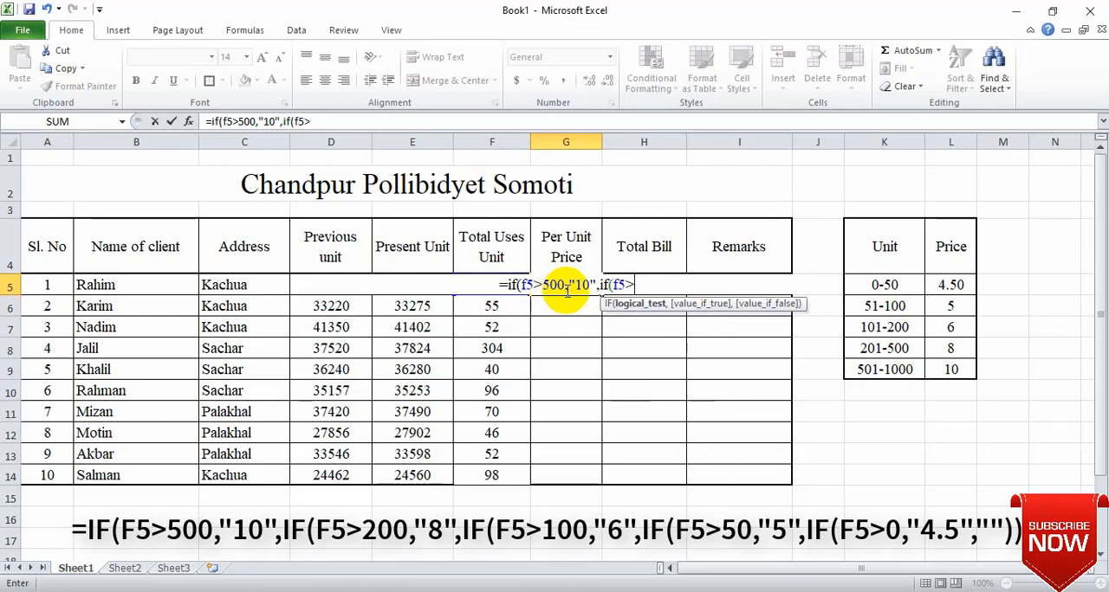
{"action": "type", "text": "200,"}
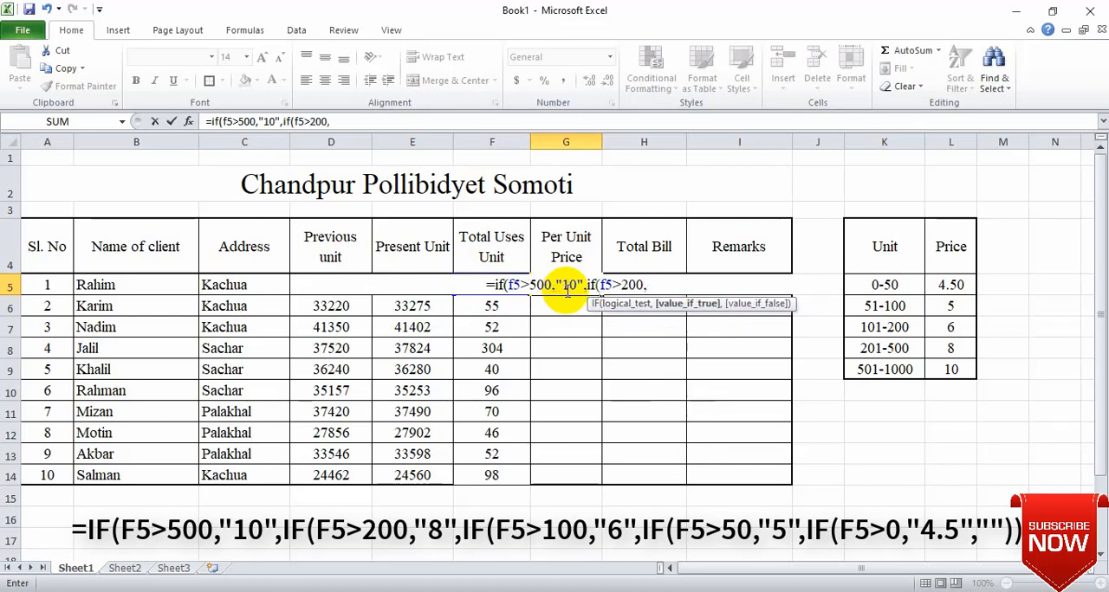
{"action": "type", "text": "\""}
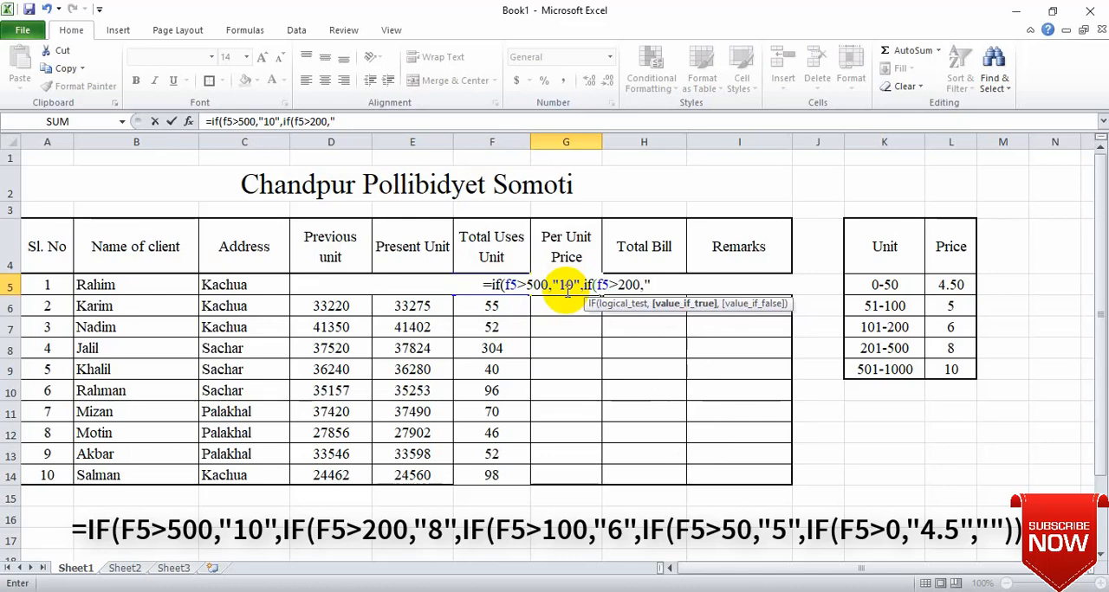
{"action": "type", "text": "8"}
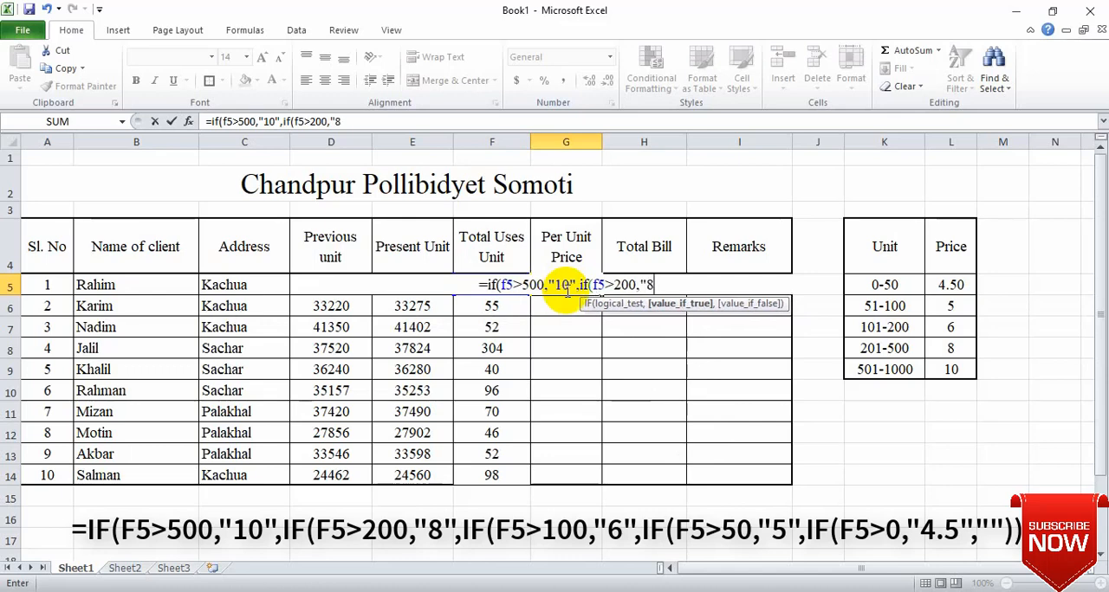
{"action": "type", "text": "\","}
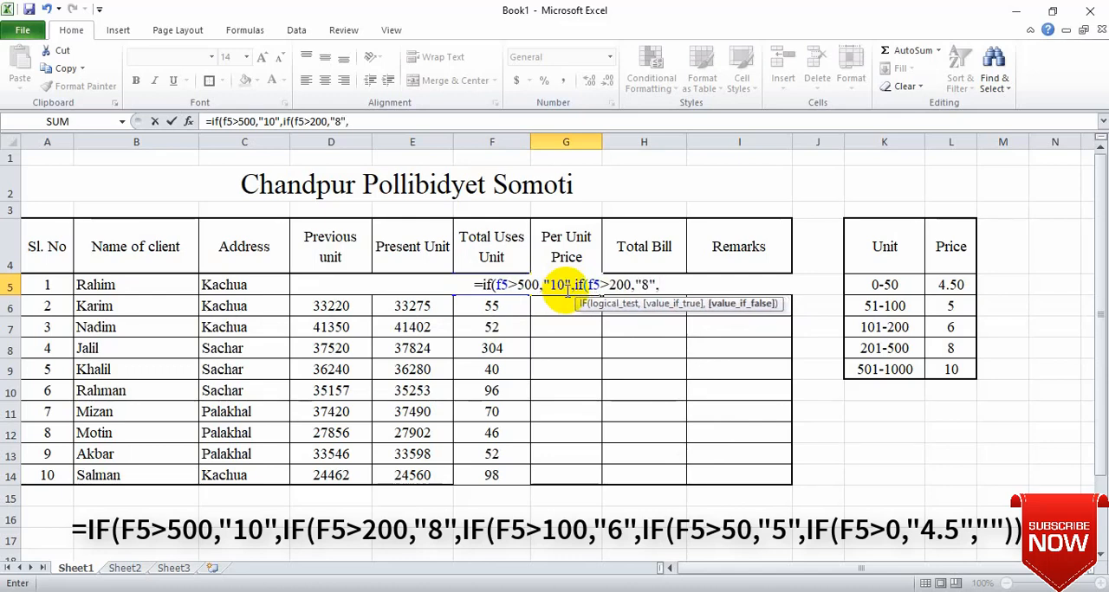
{"action": "type", "text": "if("}
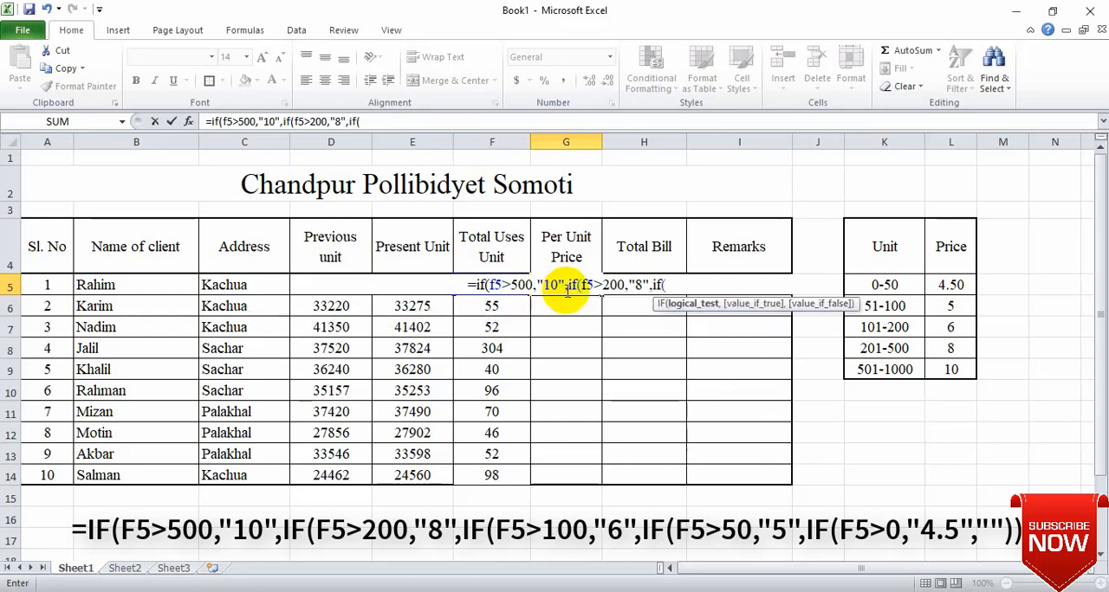
{"action": "type", "text": "f5"}
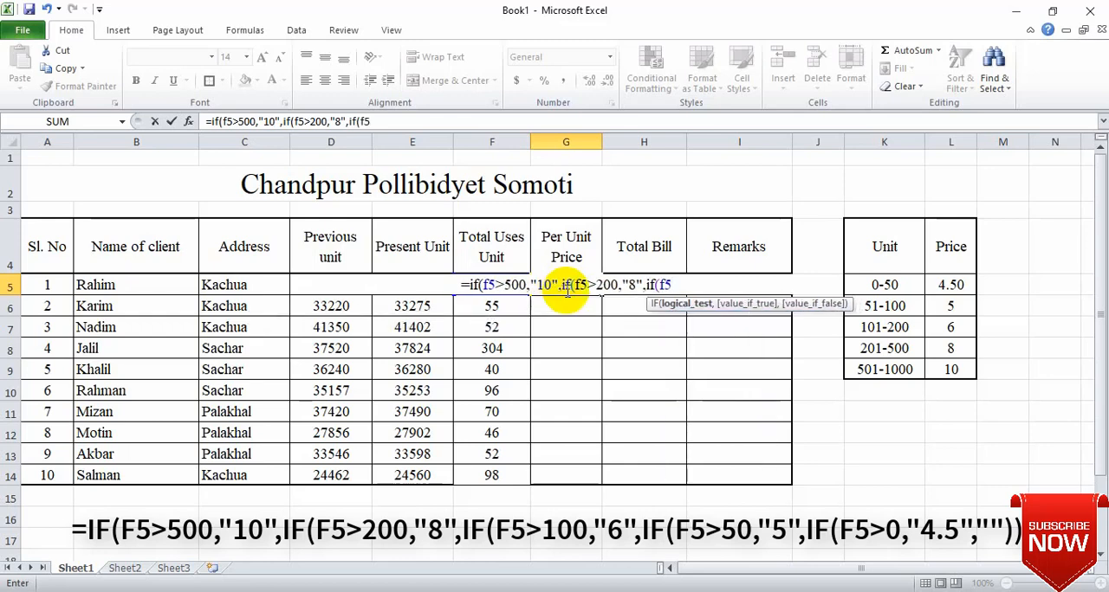
{"action": "type", "text": ">"}
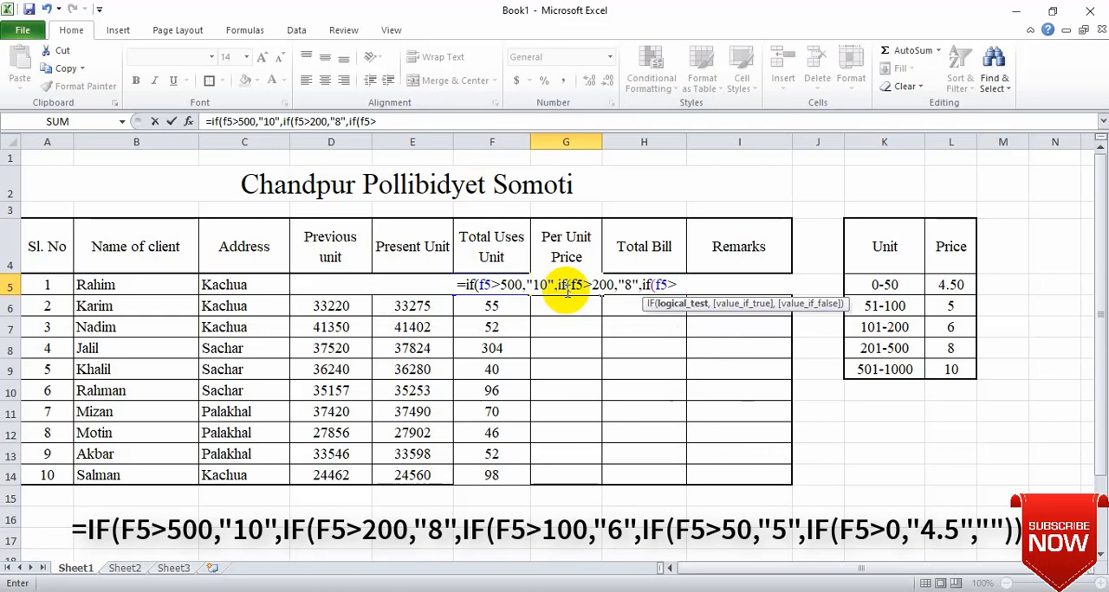
{"action": "type", "text": "100"}
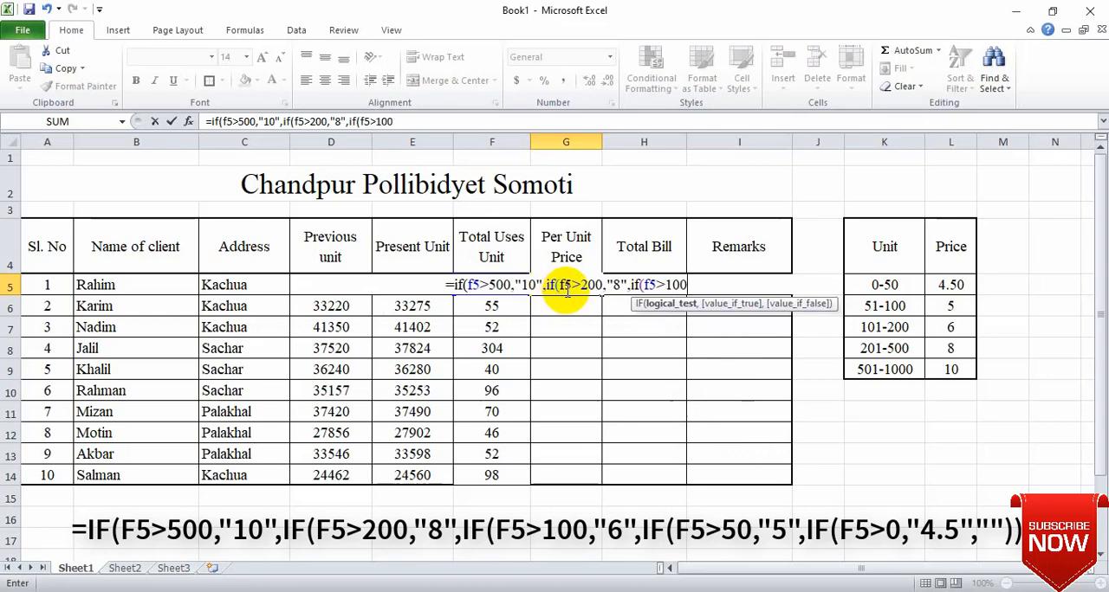
{"action": "type", "text": ",\"6"}
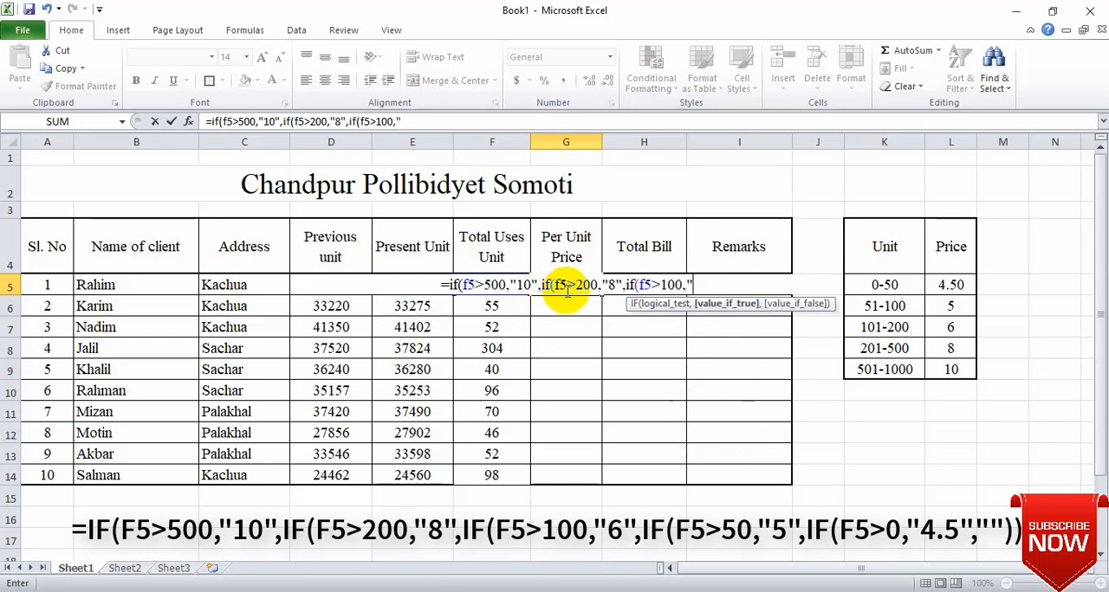
{"action": "type", "text": "\""}
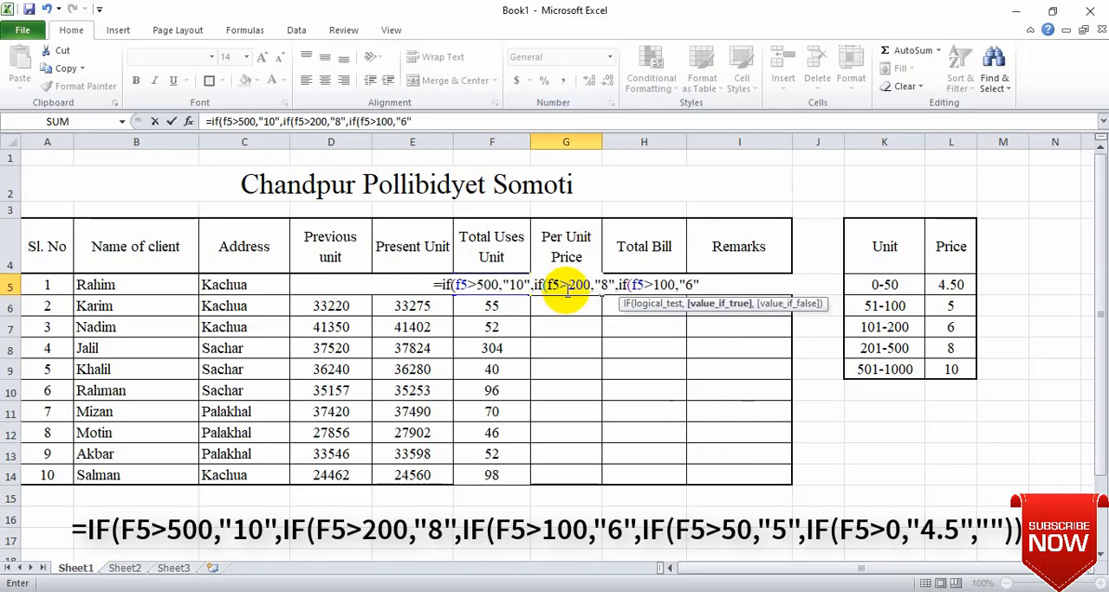
{"action": "type", "text": ",if"}
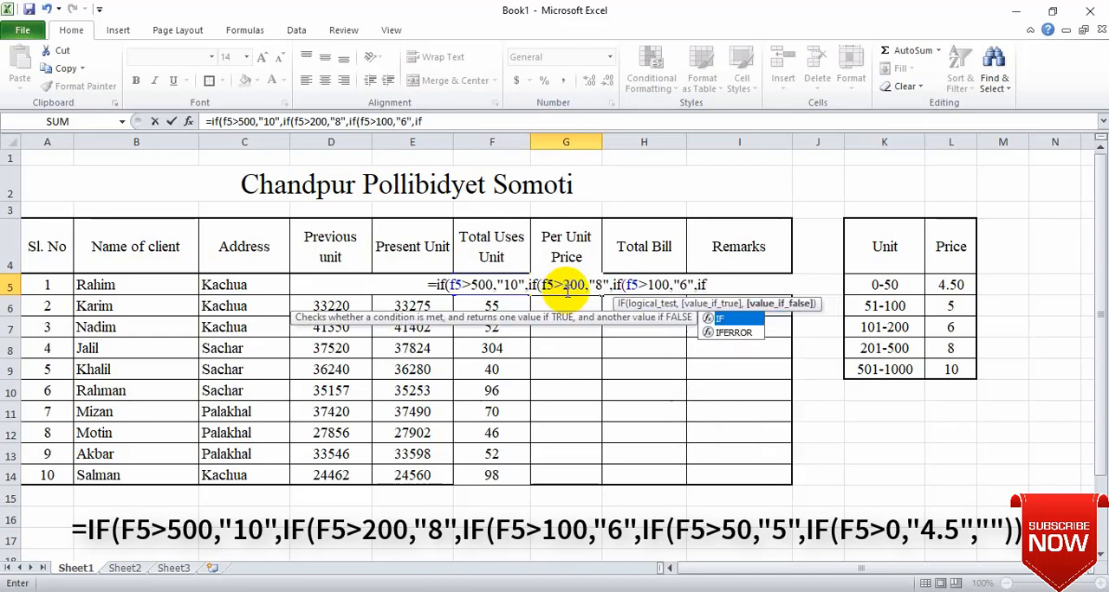
{"action": "type", "text": "(f"}
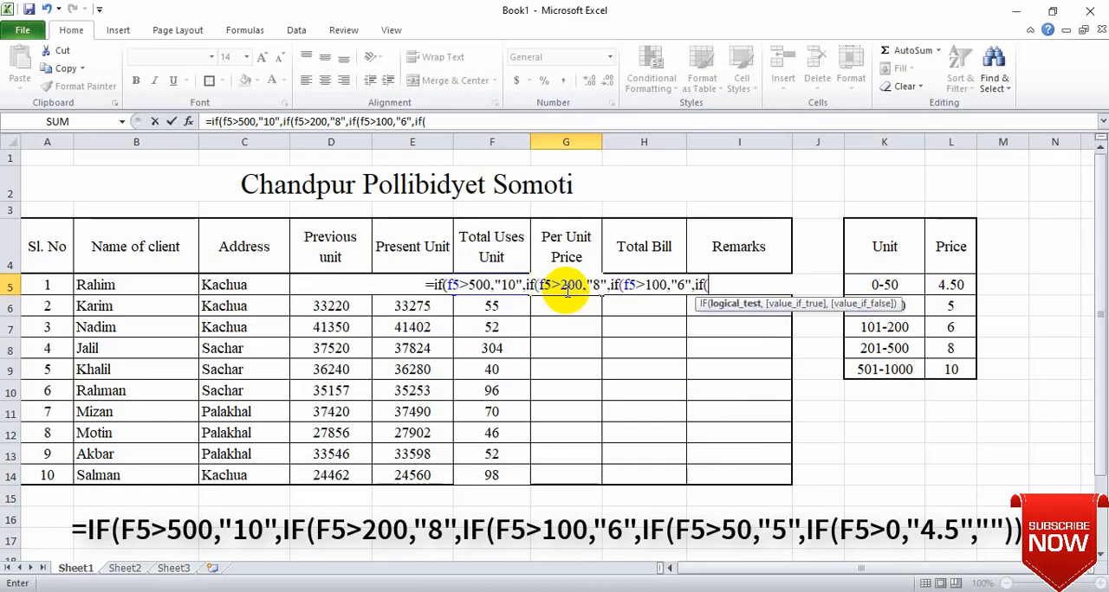
{"action": "type", "text": "5"}
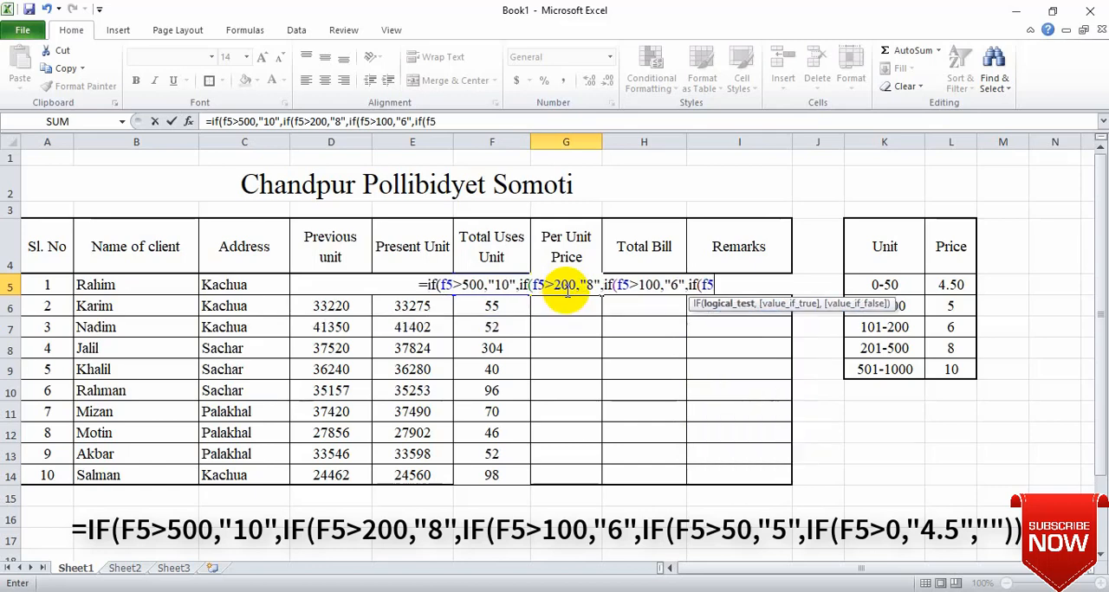
{"action": "type", "text": ">"}
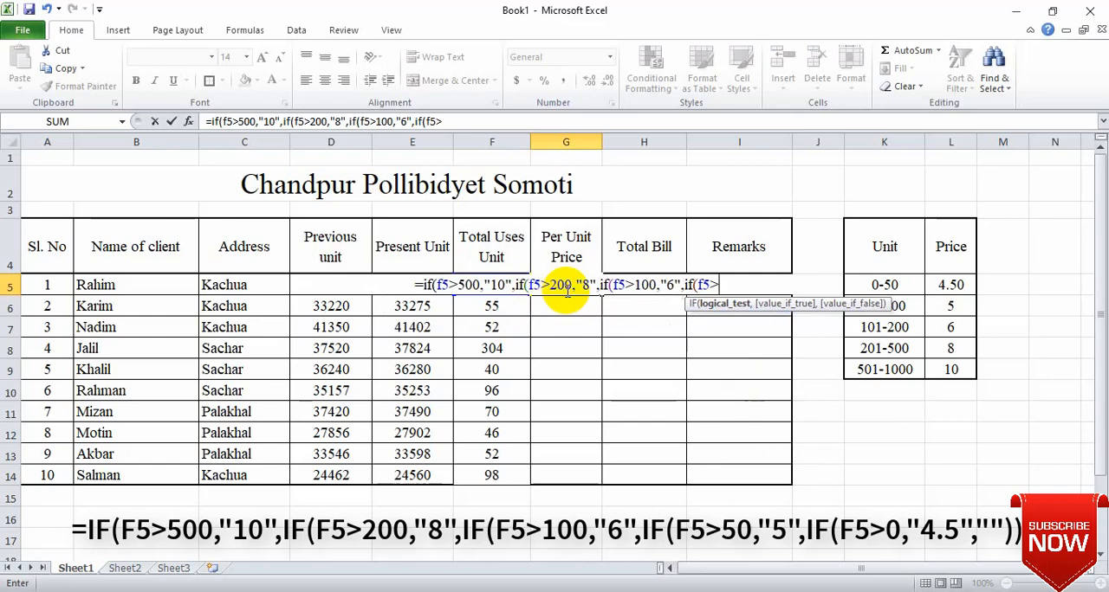
{"action": "type", "text": "50,\""}
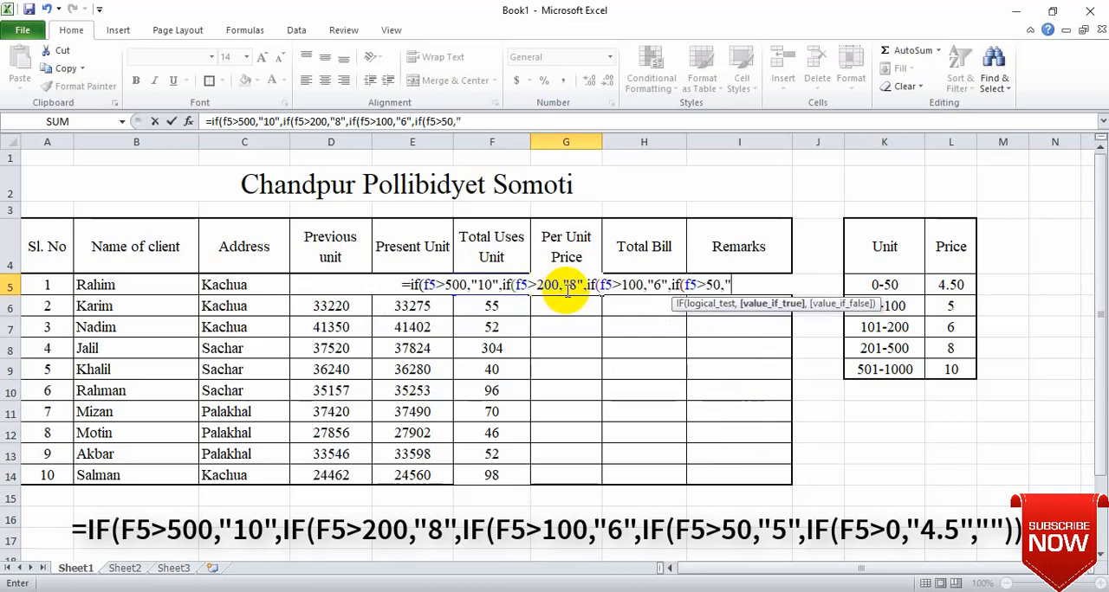
{"action": "type", "text": "5\""}
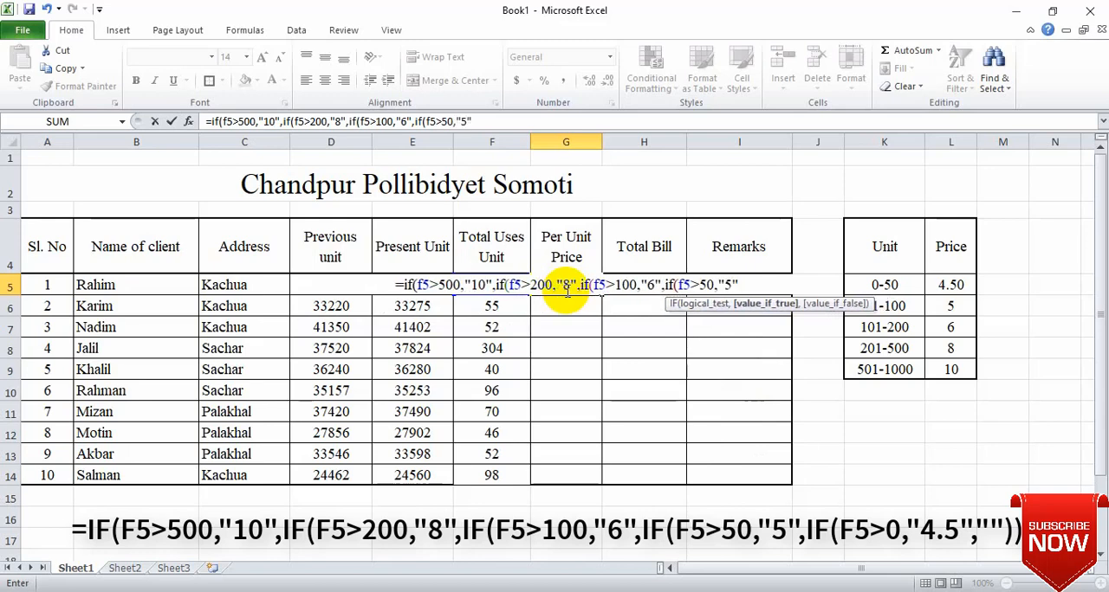
{"action": "type", "text": ","}
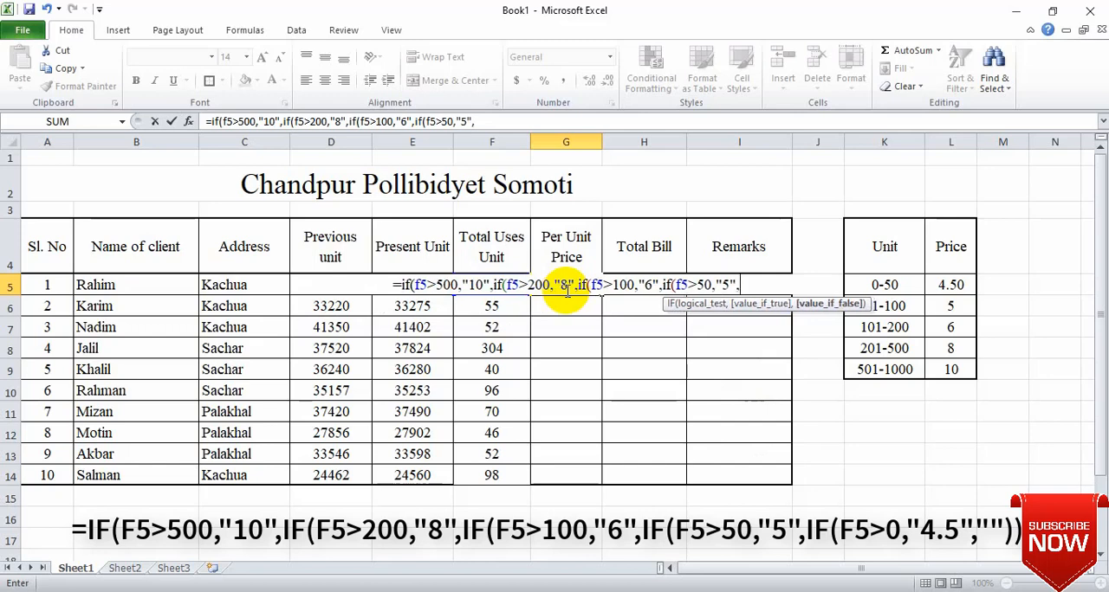
{"action": "type", "text": "if("}
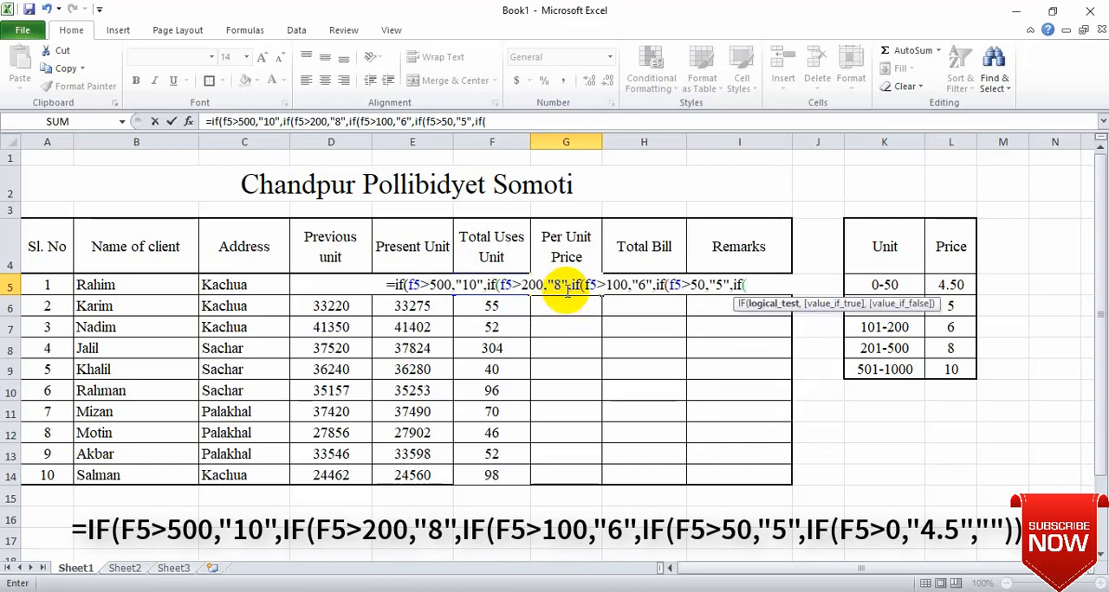
{"action": "type", "text": "f5>"}
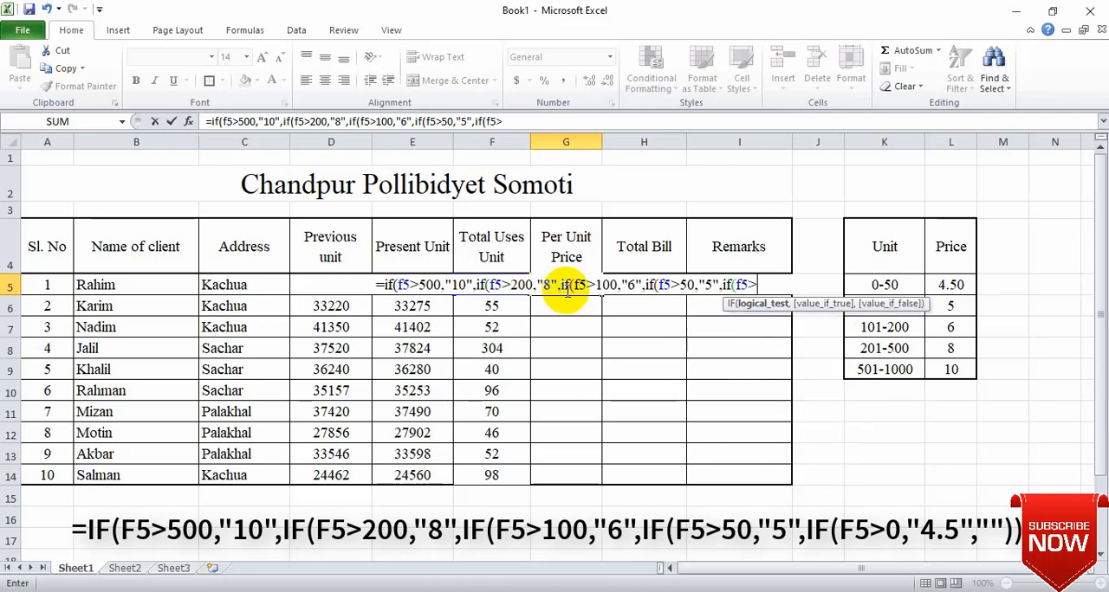
{"action": "type", "text": "0,\""}
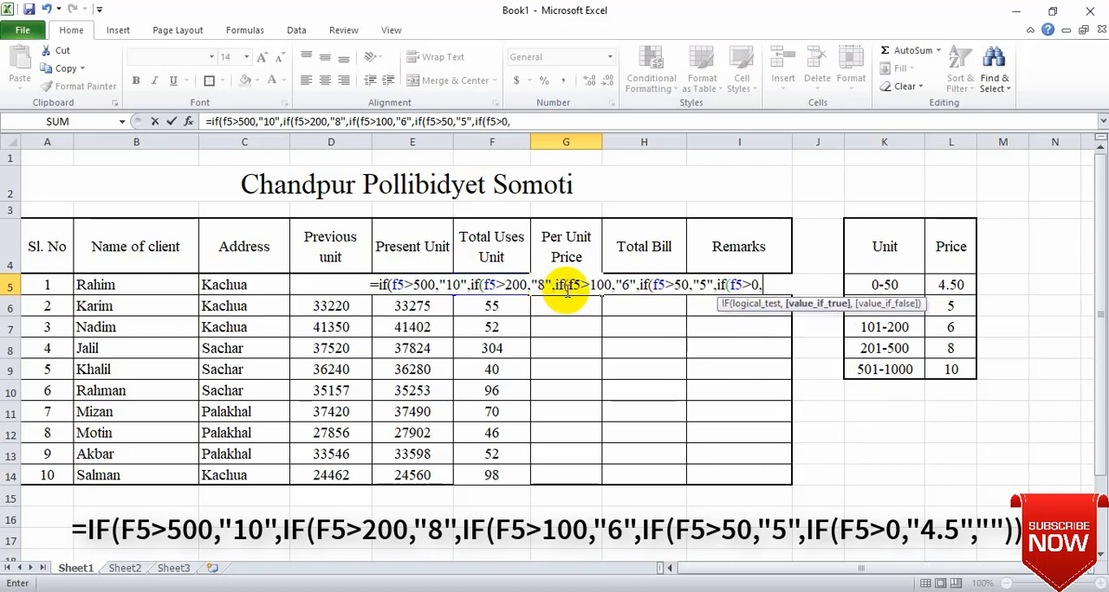
{"action": "type", "text": "4"}
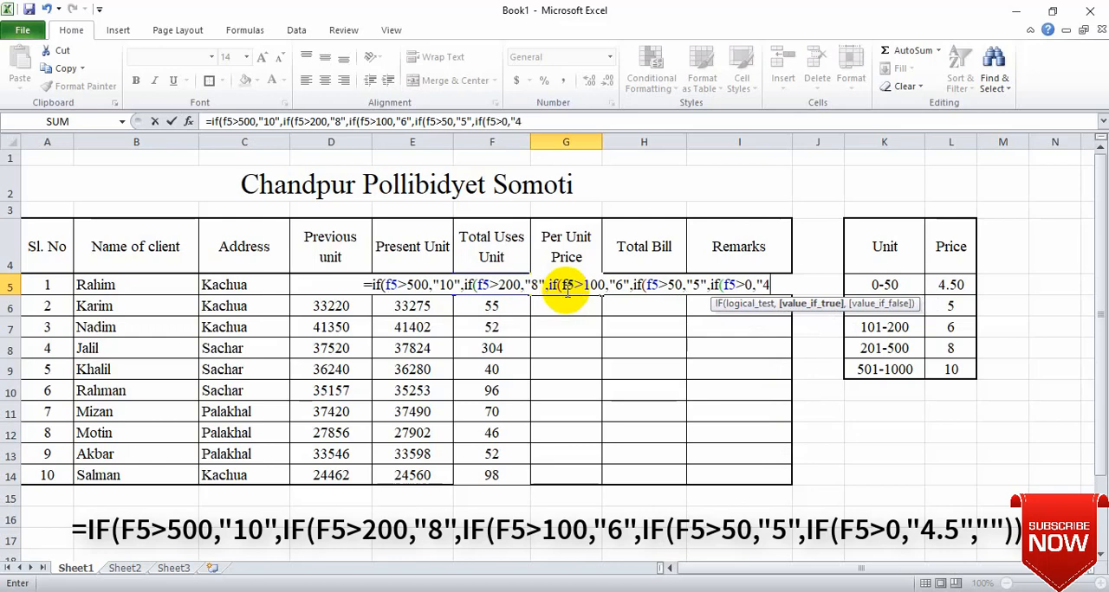
{"action": "type", "text": ".5\""}
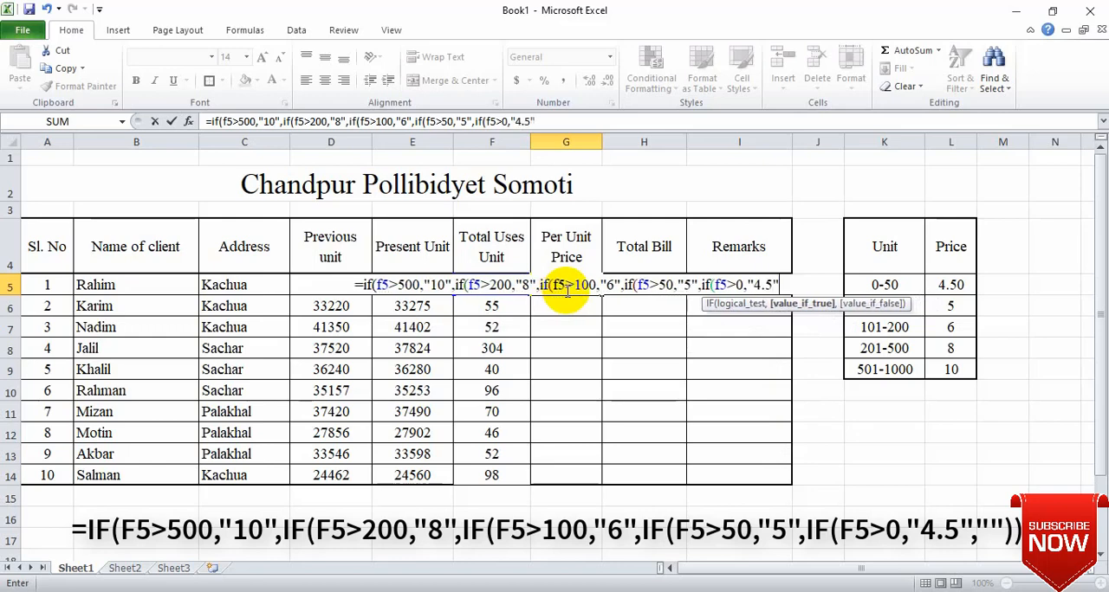
{"action": "type", "text": ","}
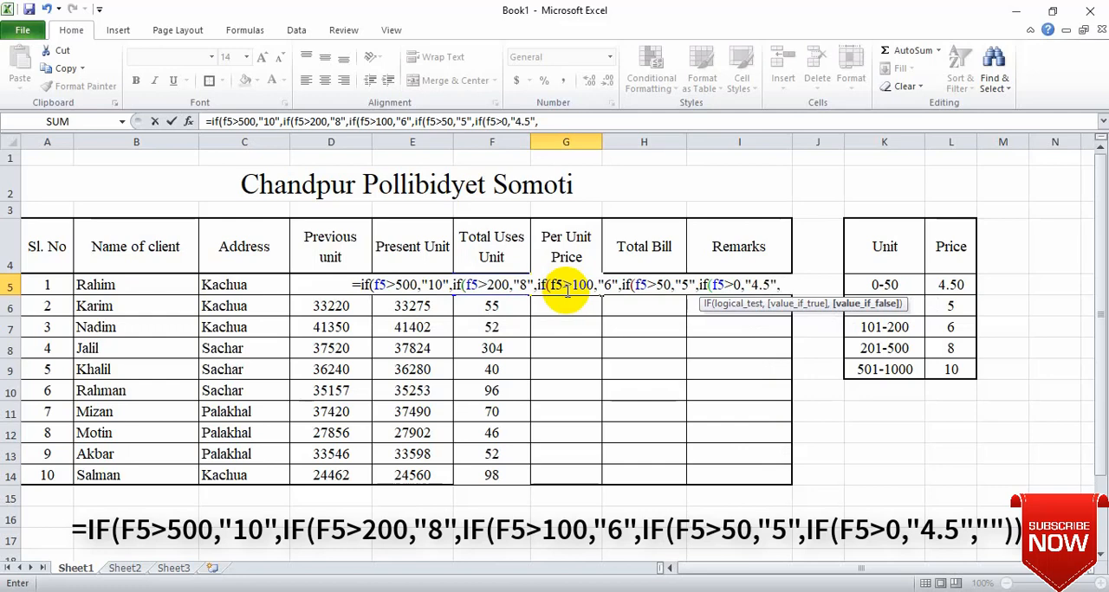
{"action": "type", "text": "\"\""}
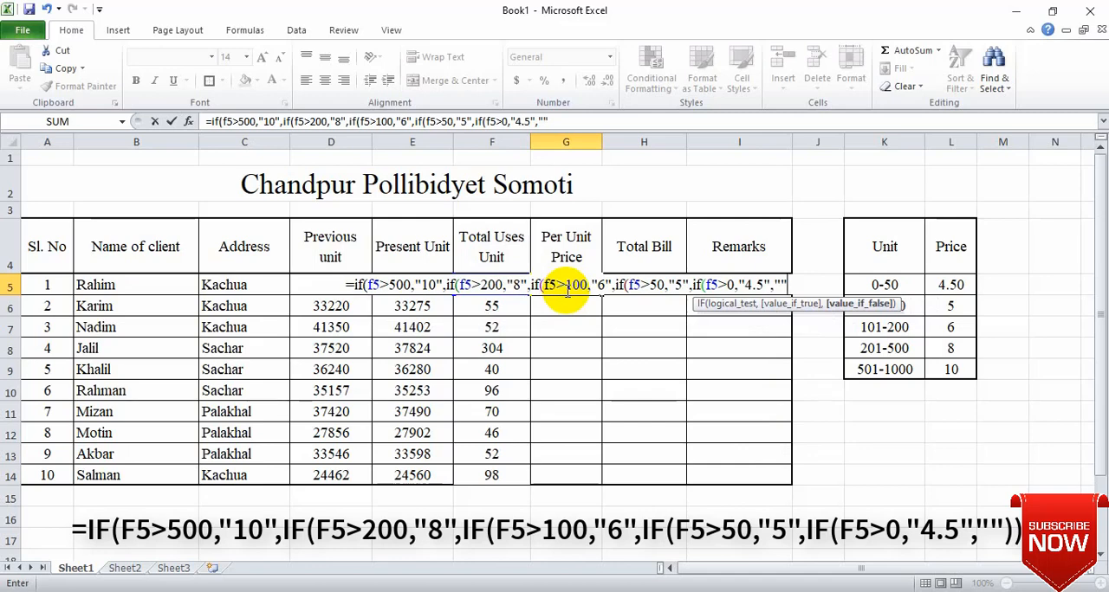
Step: Finish the G5 formula with an empty string "" as the last false value and five closing parentheses, and enter it
{"action": "type", "text": ")))))"}
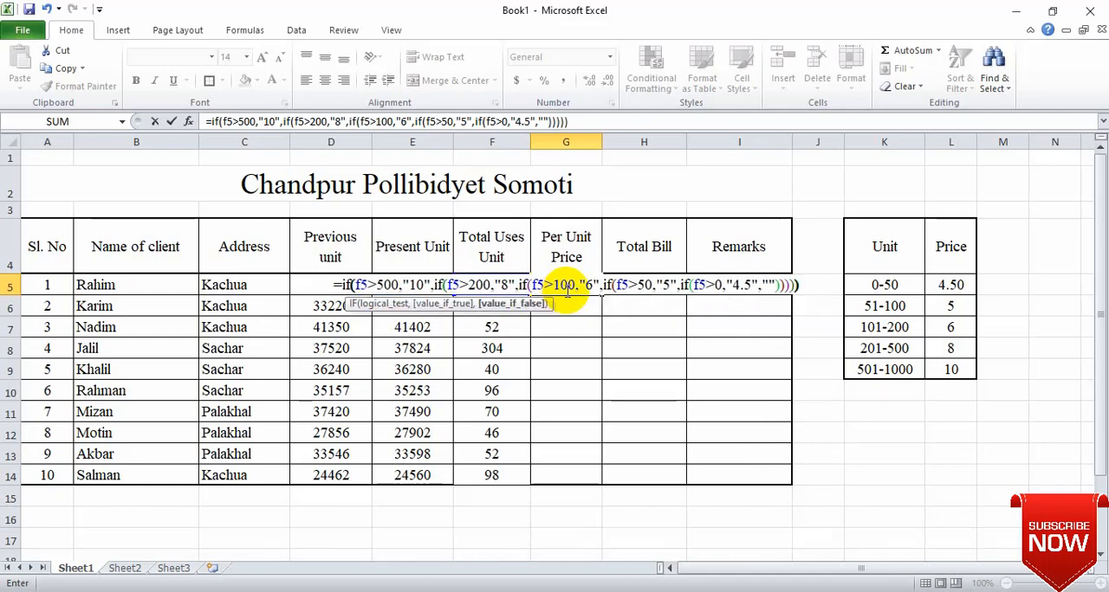
{"action": "type", "text": ")"}
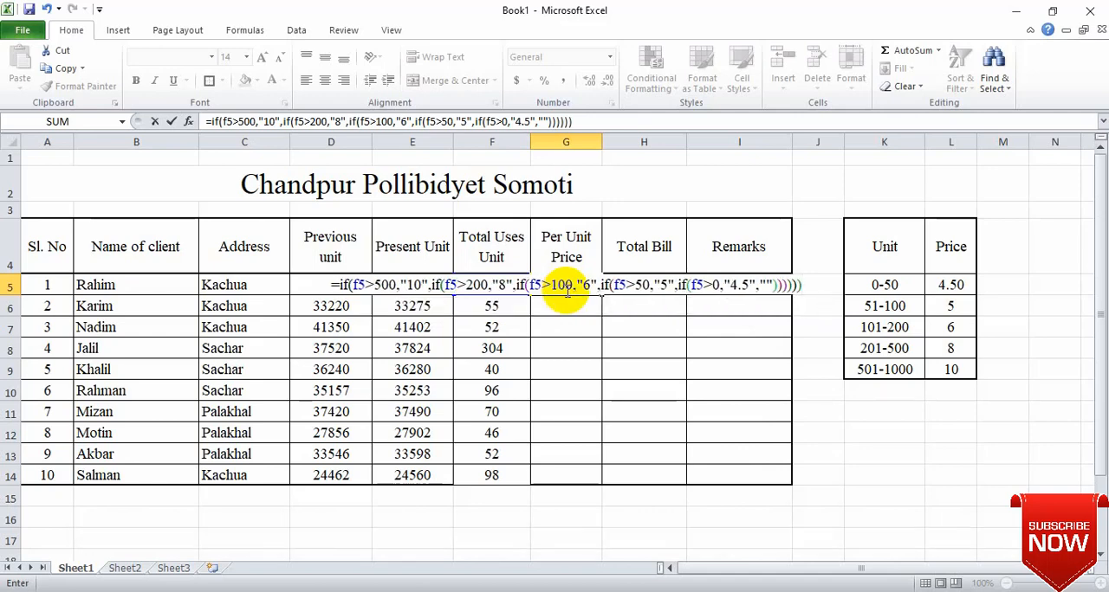
{"action": "key", "text": "BackSpace"}
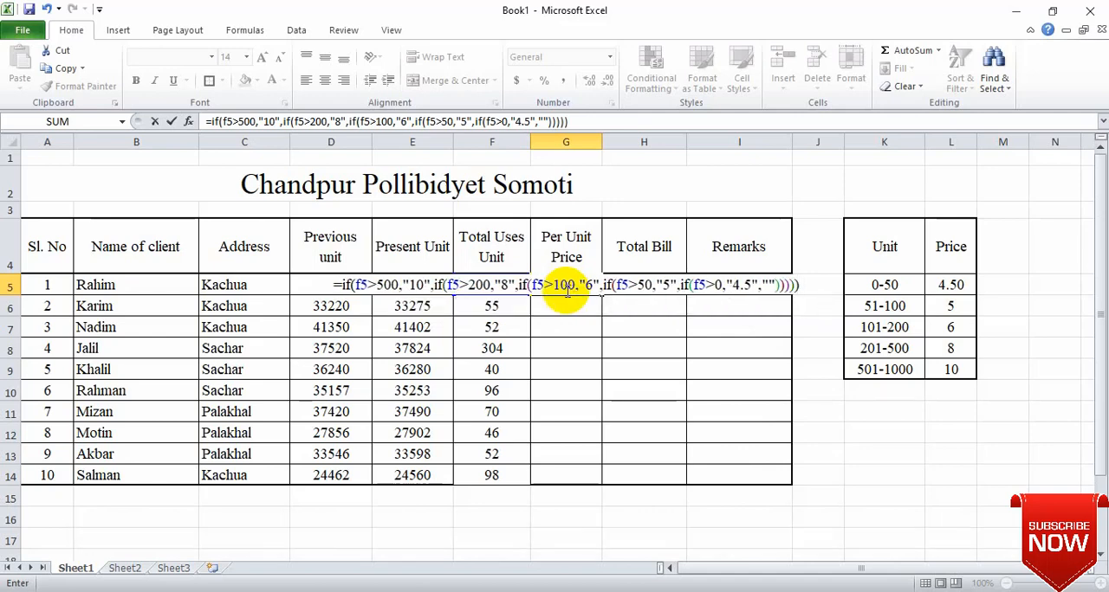
{"action": "key", "text": "Return"}
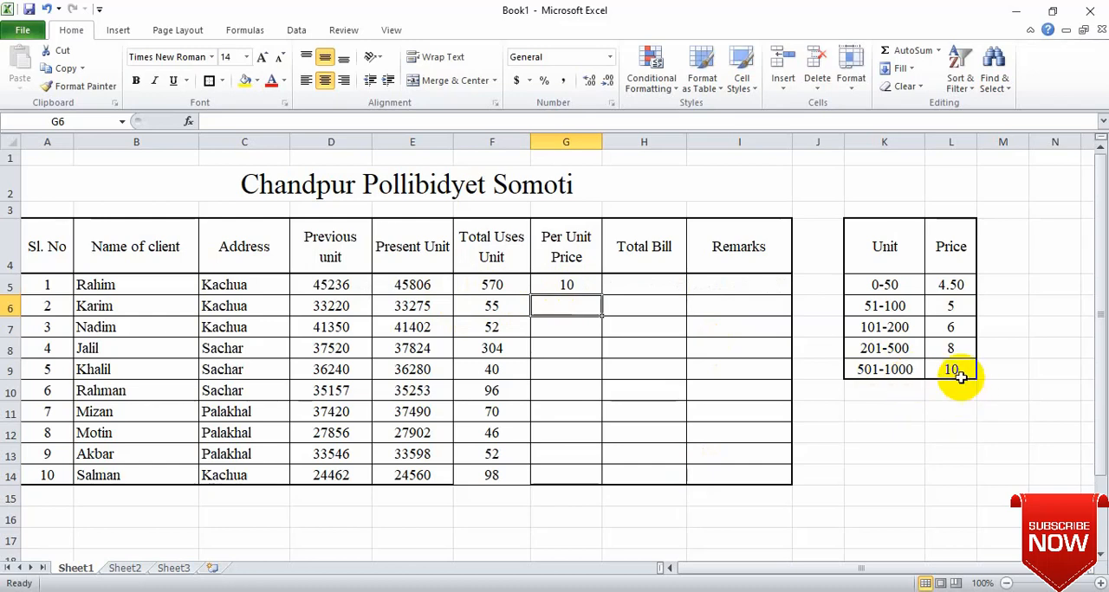
Step: Fill the G5 formula down the Per Unit Price column through G14
{"action": "left_click", "coordinate": [583, 282]}
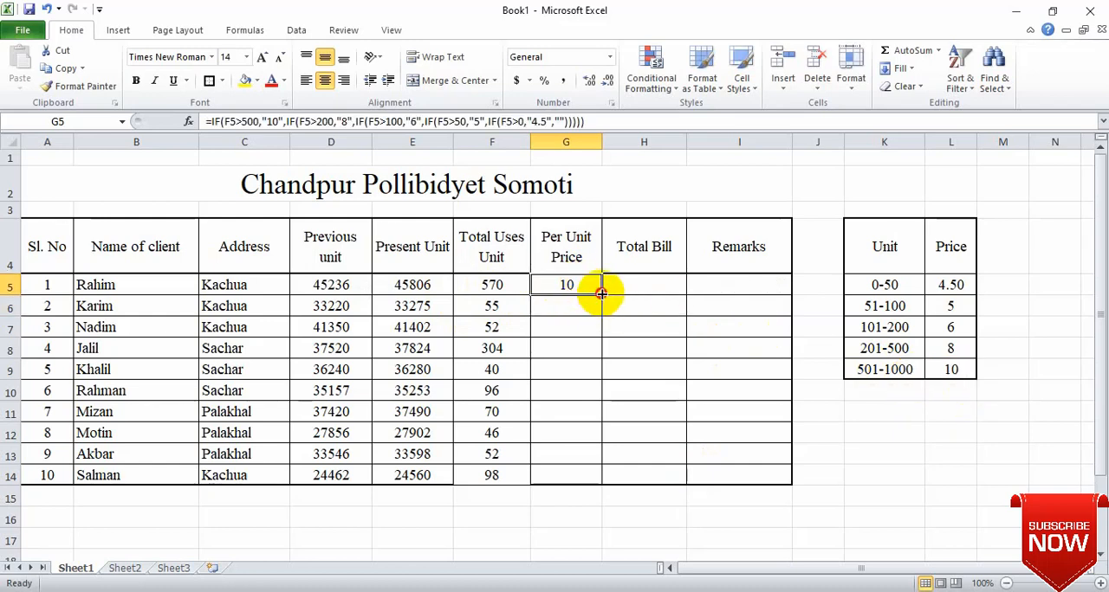
{"action": "left_click_drag", "start_coordinate": [601, 294], "coordinate": [609, 485]}
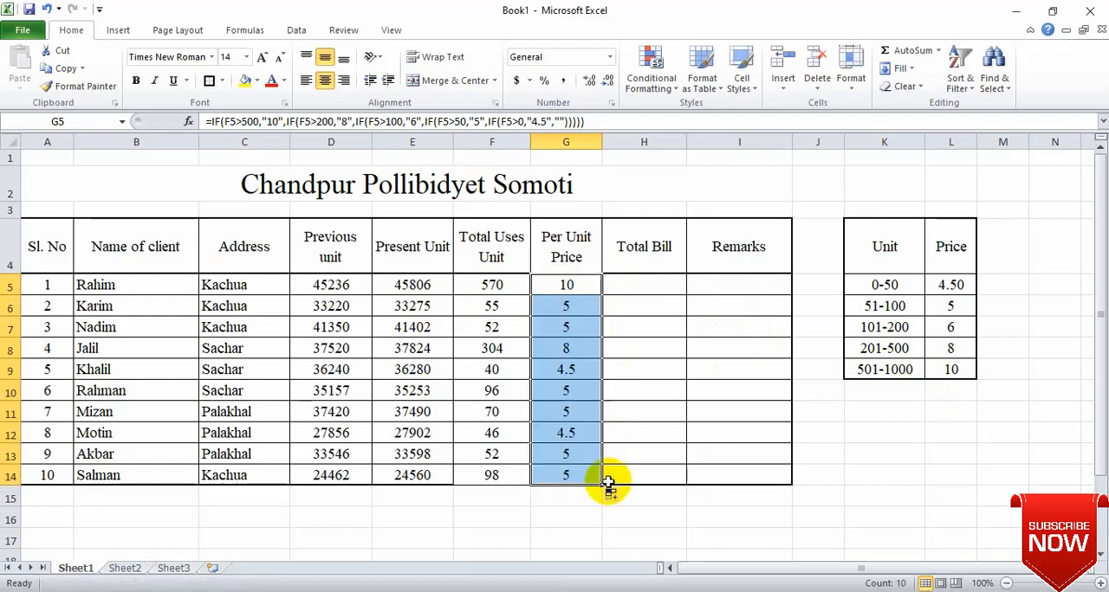
{"action": "left_click", "coordinate": [567, 412]}
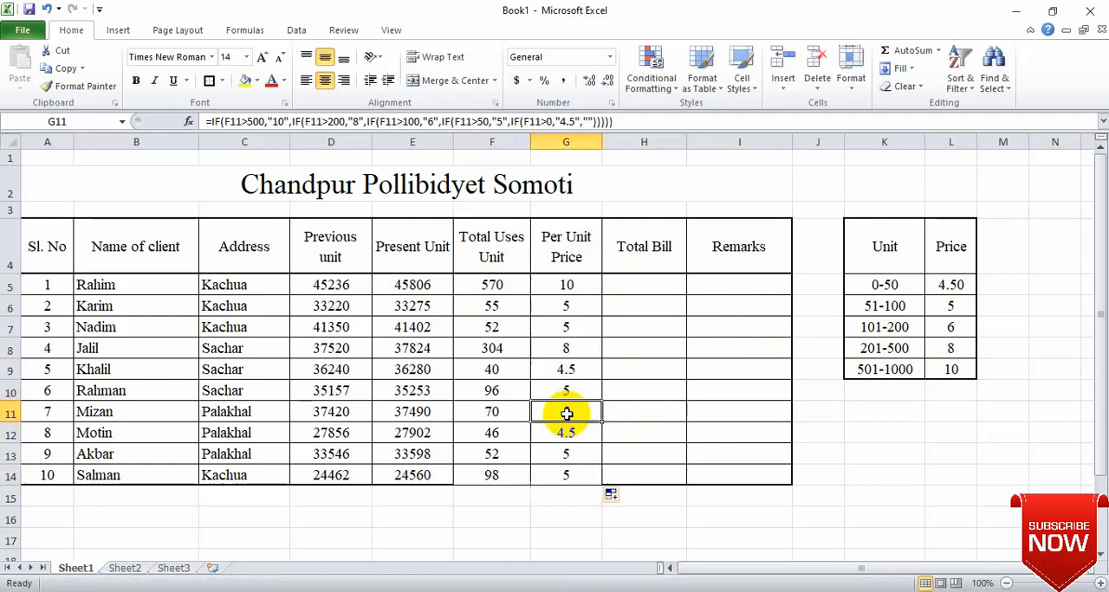
{"action": "left_click", "coordinate": [492, 309]}
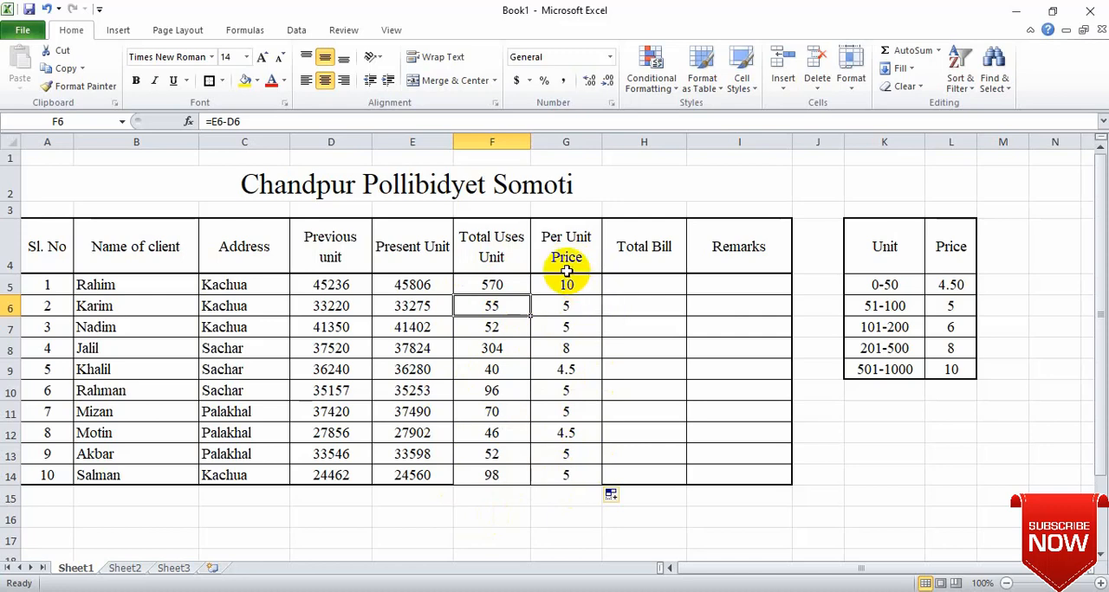
Step: Enter the formula =G5*F5 in Total Bill cell H5
{"action": "left_click", "coordinate": [642, 287]}
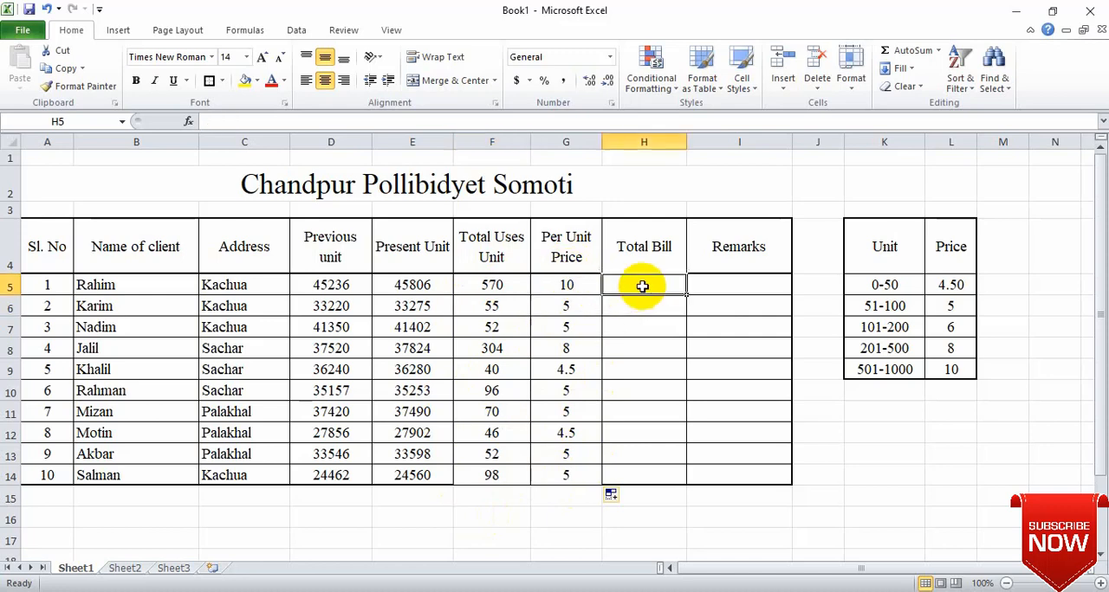
{"action": "type", "text": "="}
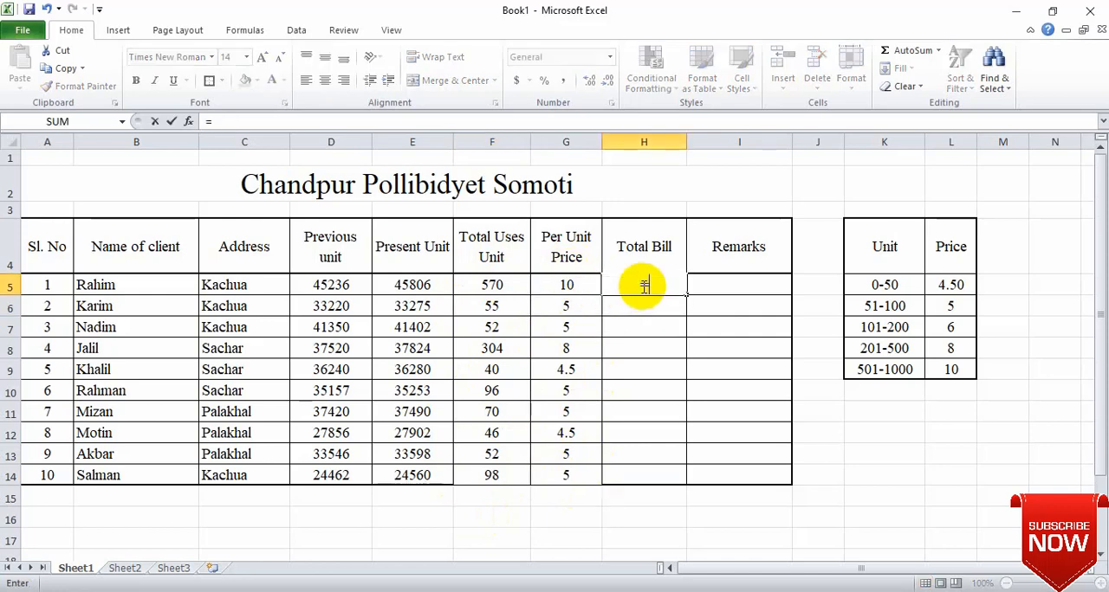
{"action": "left_click", "coordinate": [565, 286]}
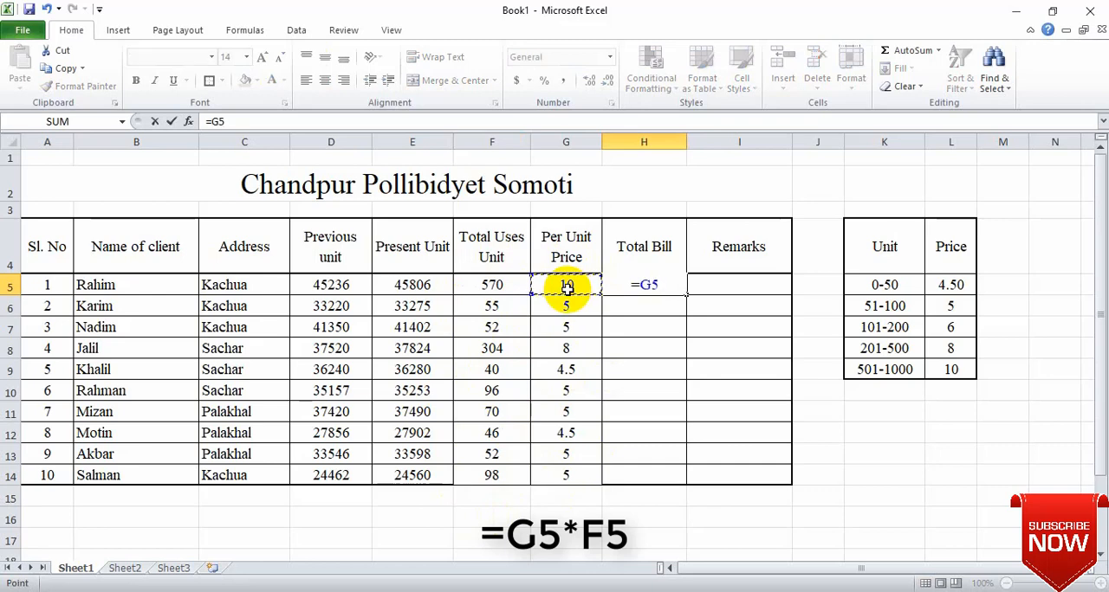
{"action": "type", "text": "*"}
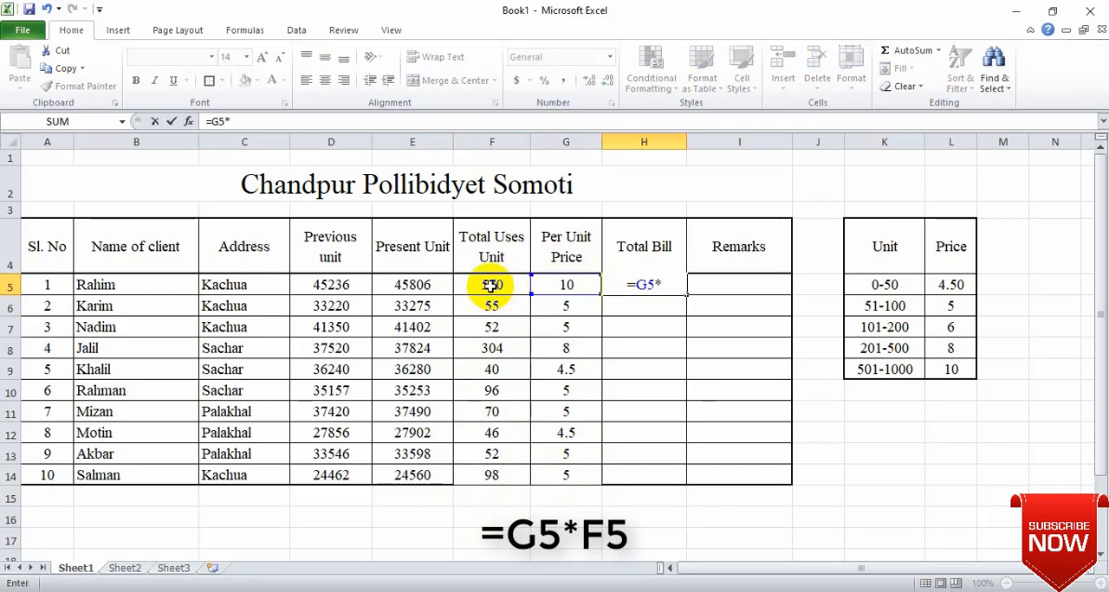
{"action": "left_click", "coordinate": [490, 286]}
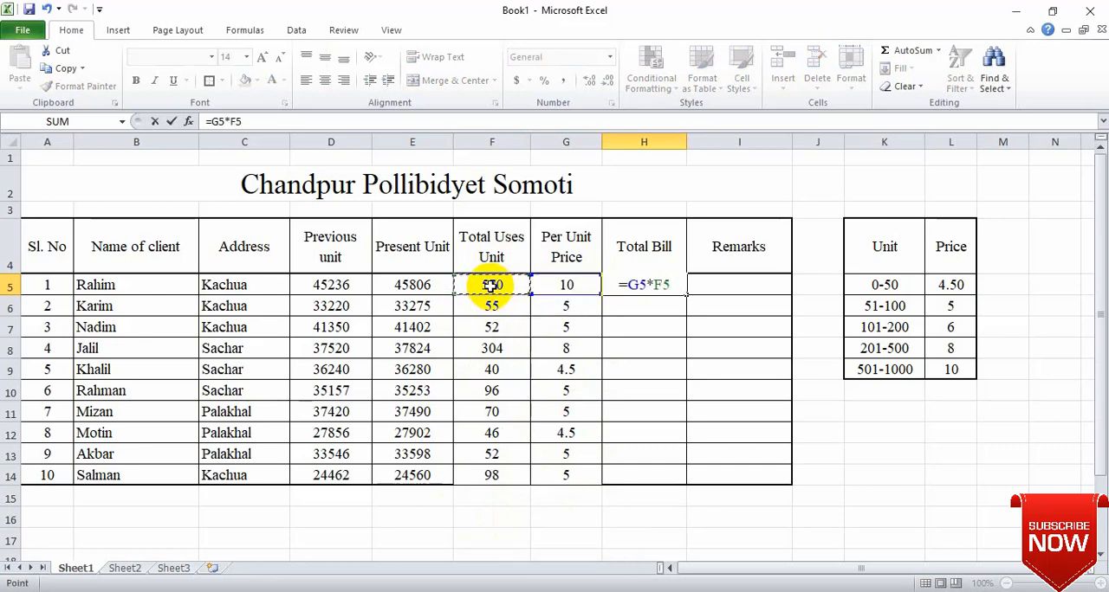
{"action": "key", "text": "Return"}
Step: Fill the H5 formula down the Total Bill column through H14
{"action": "left_click", "coordinate": [655, 286]}
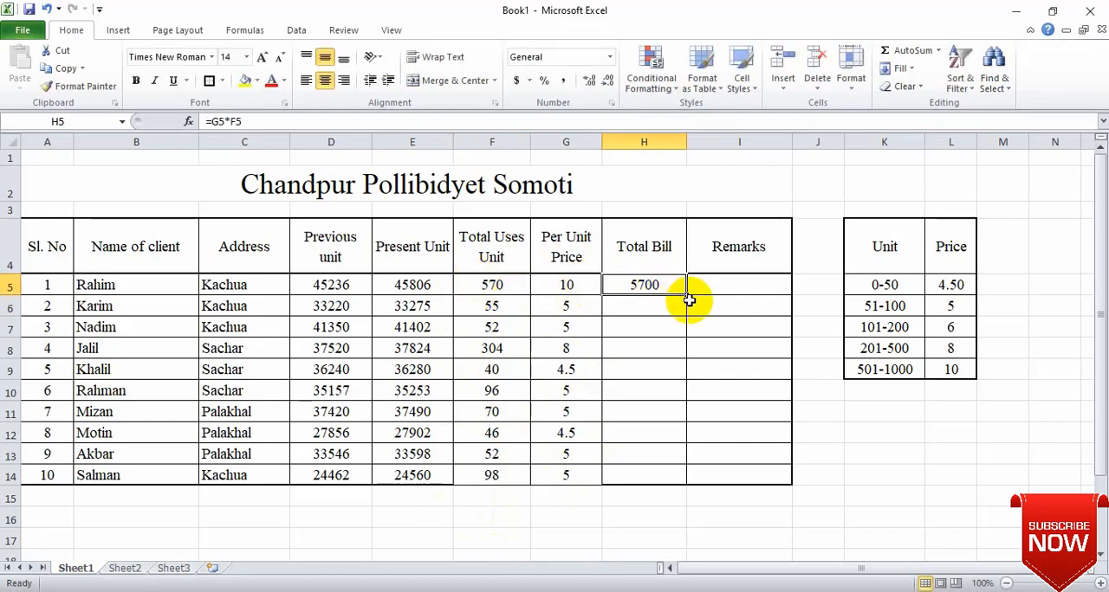
{"action": "left_click_drag", "start_coordinate": [685, 296], "coordinate": [712, 478]}
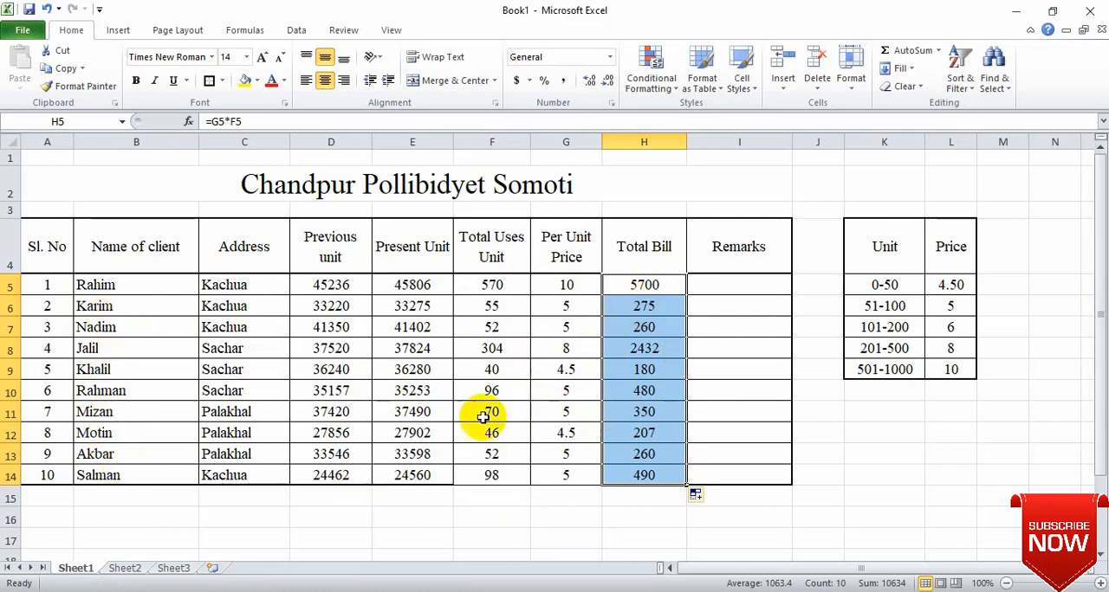
{"action": "left_click", "coordinate": [651, 479]}
Step: Reapply the current border style to the client rows A5:I14
{"action": "left_click_drag", "start_coordinate": [42, 285], "coordinate": [736, 474]}
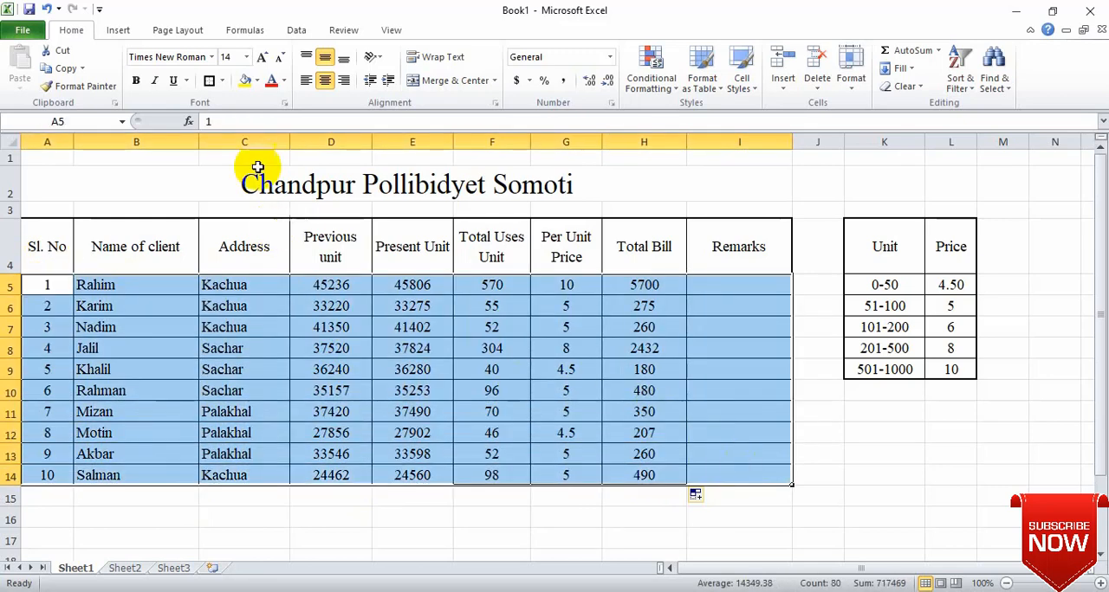
{"action": "left_click", "coordinate": [211, 80]}
{"action": "left_click", "coordinate": [645, 412]}
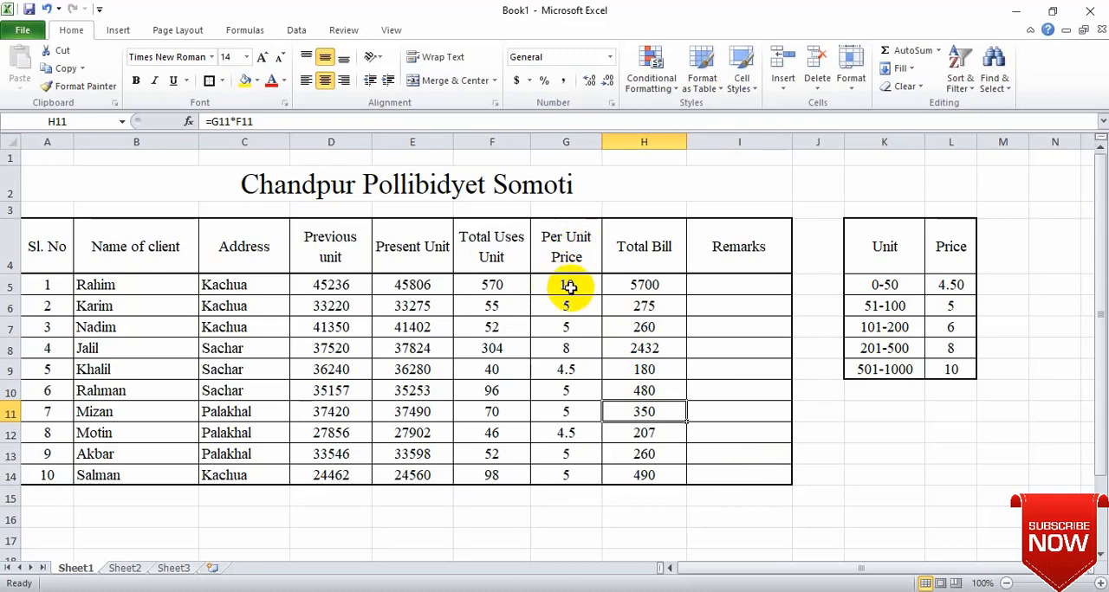
{"action": "left_click", "coordinate": [565, 142]}
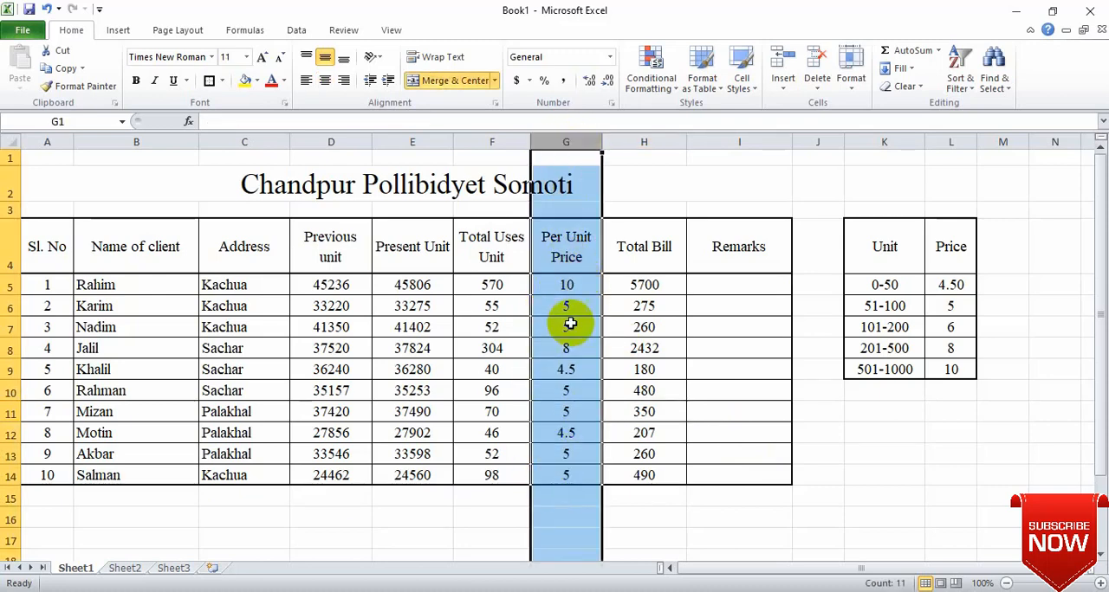
{"action": "left_click", "coordinate": [568, 285]}
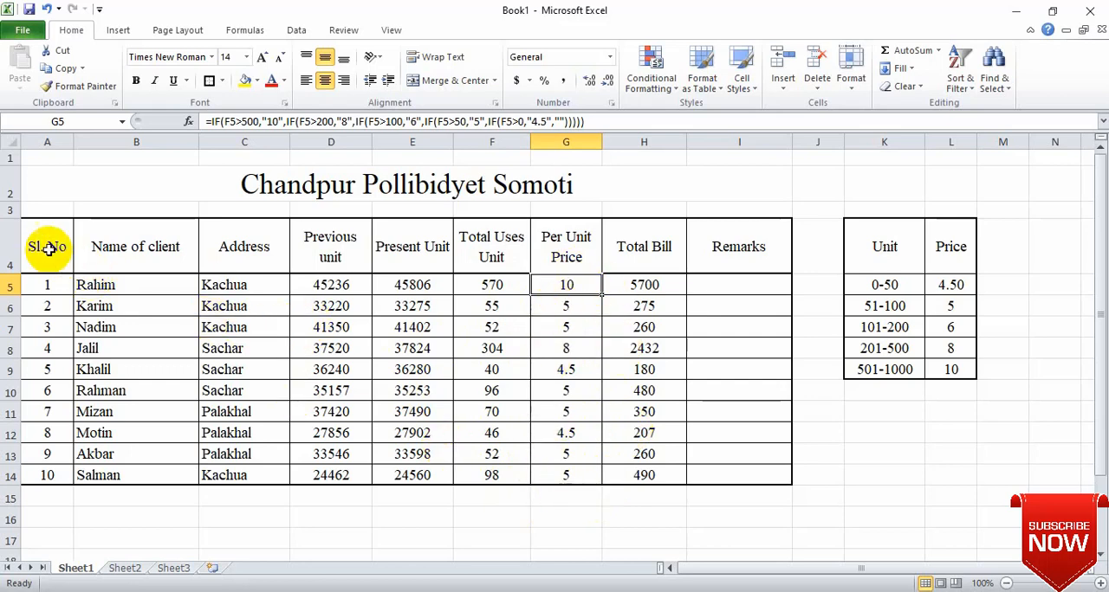
{"action": "left_click_drag", "start_coordinate": [47, 247], "coordinate": [732, 472]}
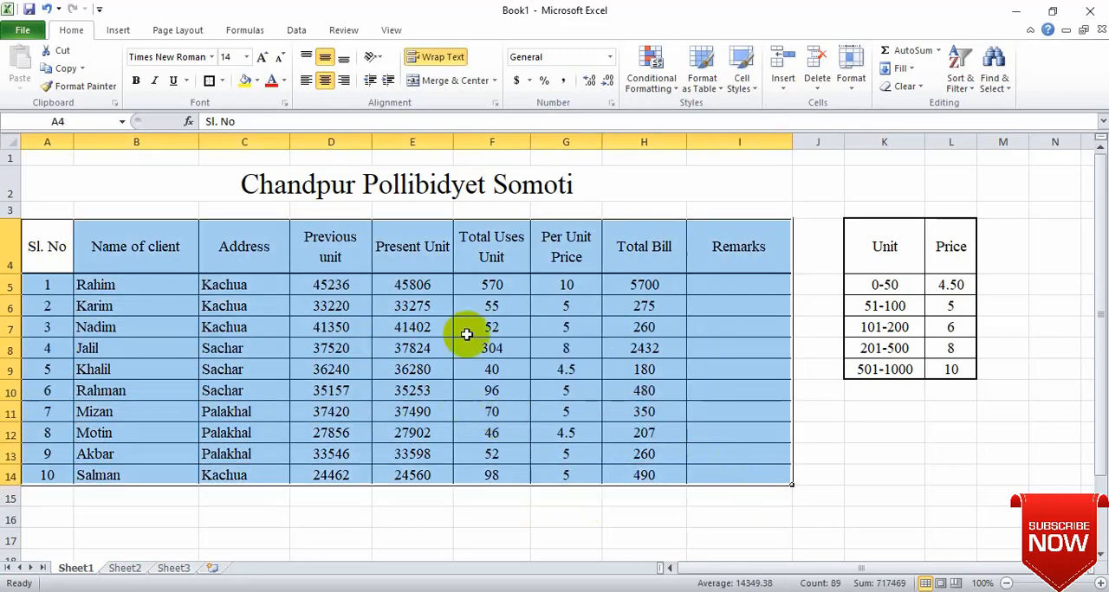
{"action": "left_click", "coordinate": [545, 364]}
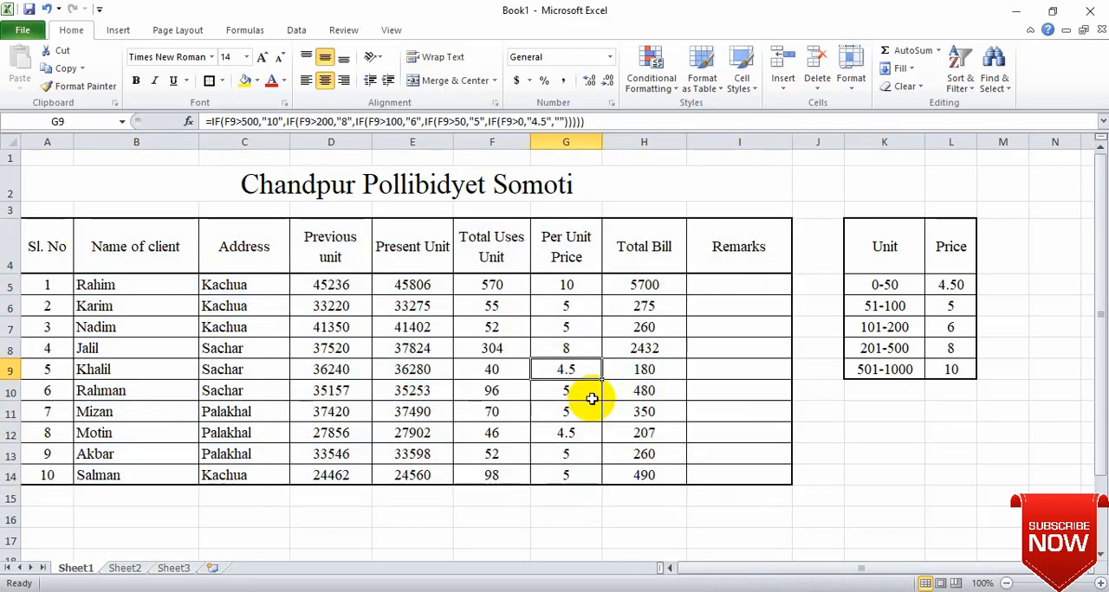